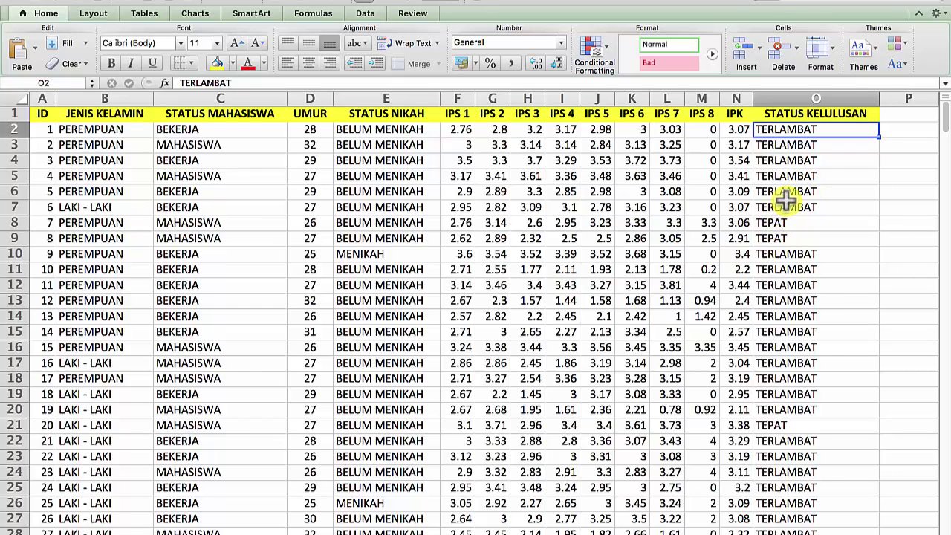
Switch to RapidMiner Studio and start a new blank process.
key(ctrl+Left)
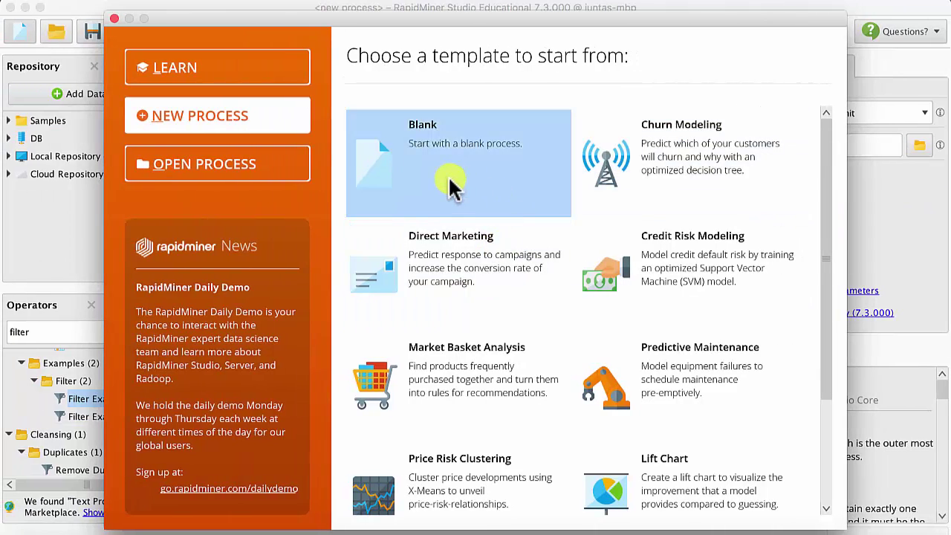
click(416, 147)
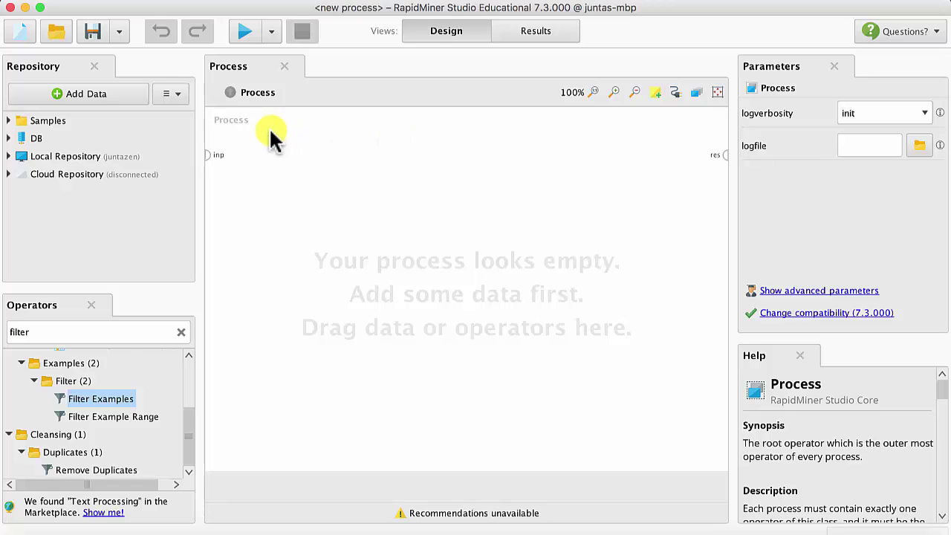
Create a new local repository with the alias Data Mining Repository in the standard location.
click(177, 92)
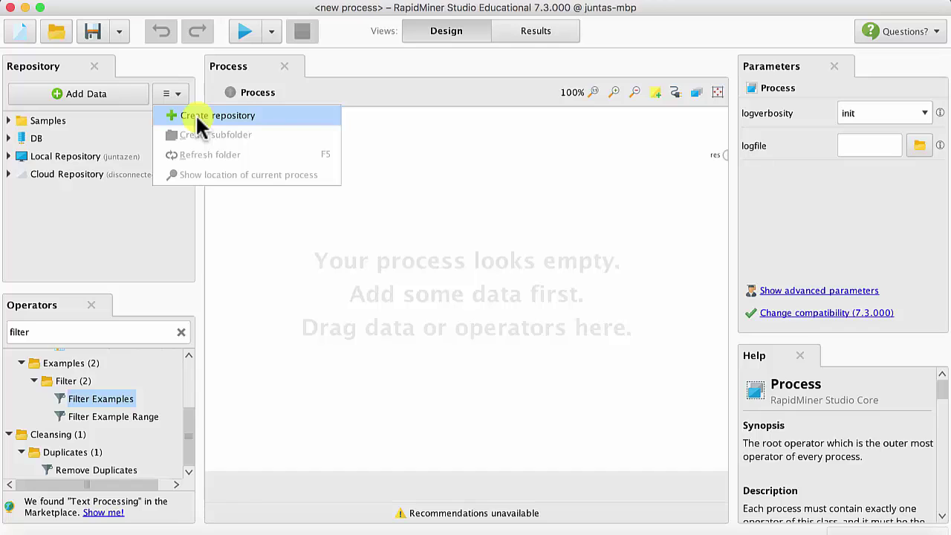
click(195, 114)
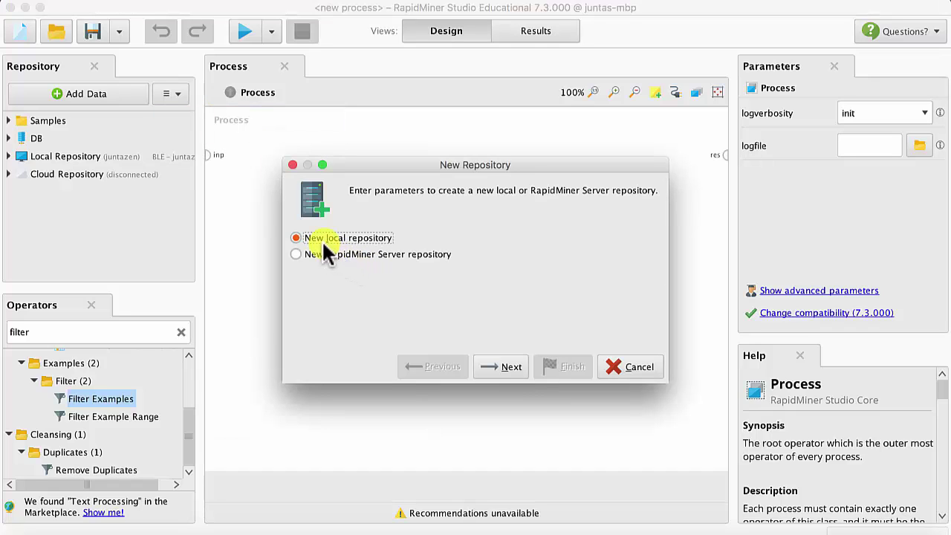
click(504, 366)
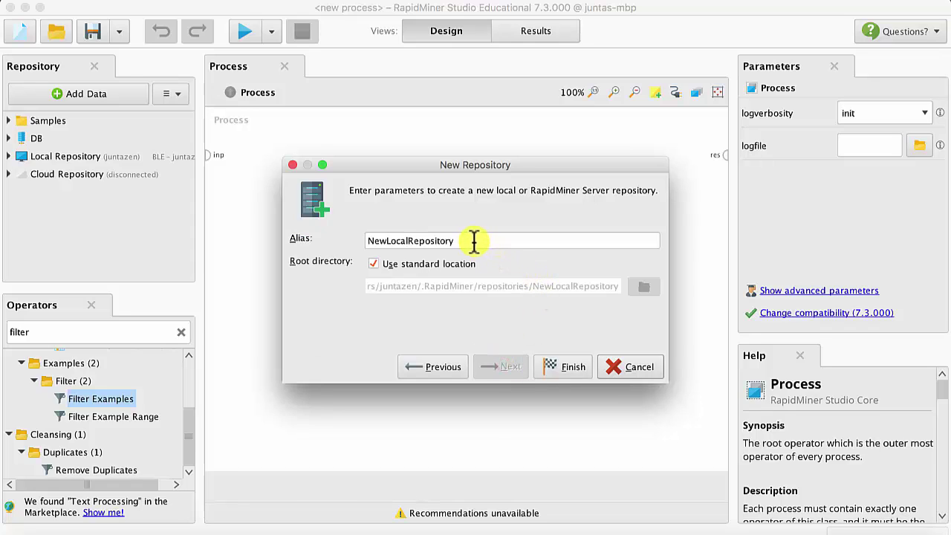
double_click(474, 240)
text(Data)
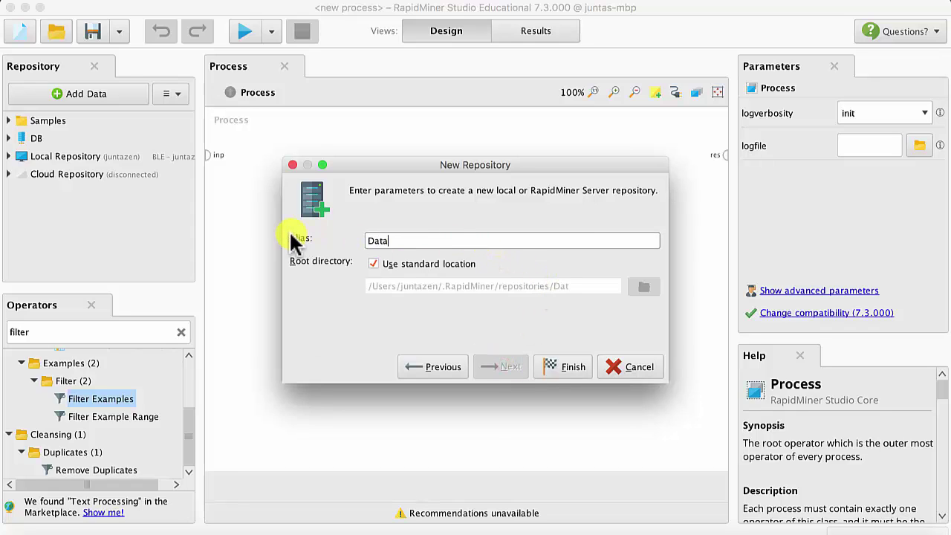
text( Mining Repository)
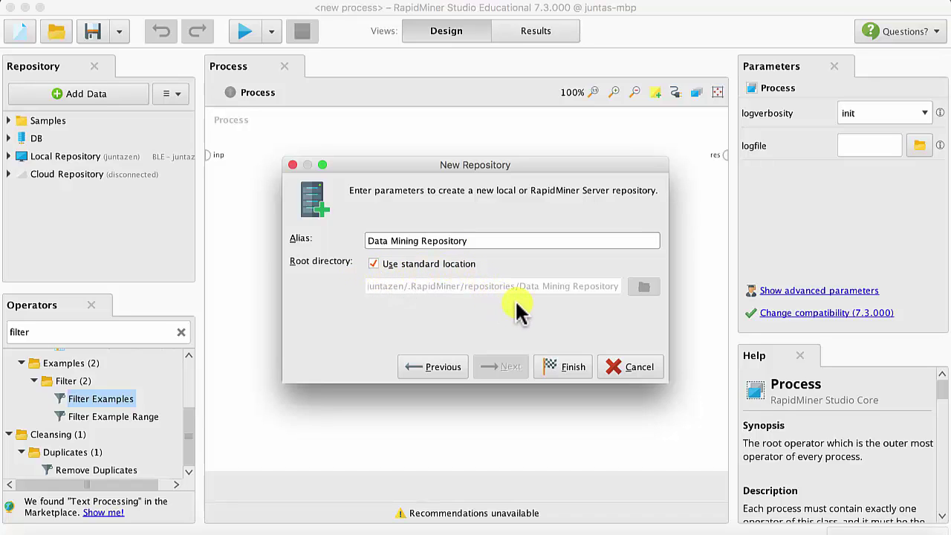
click(568, 367)
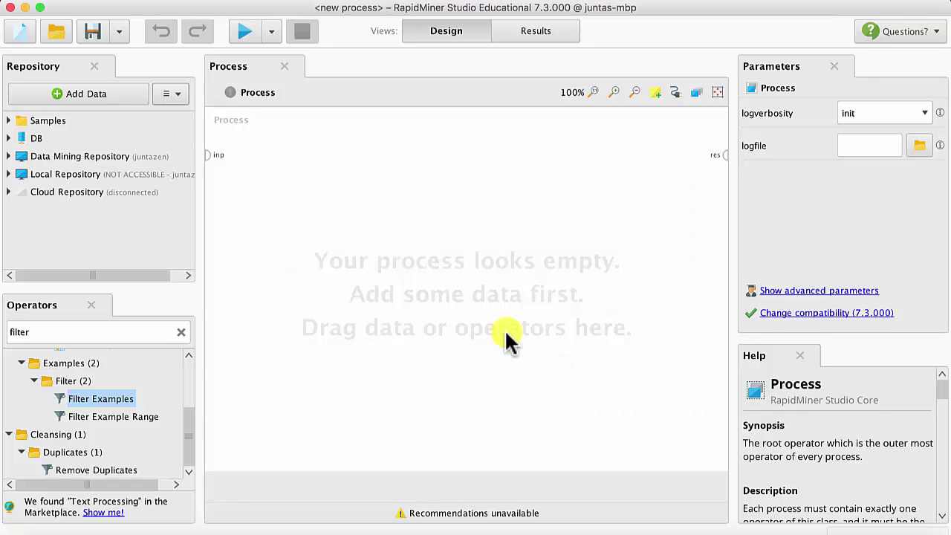
Create a subfolder named Data inside Data Mining Repository.
click(108, 157)
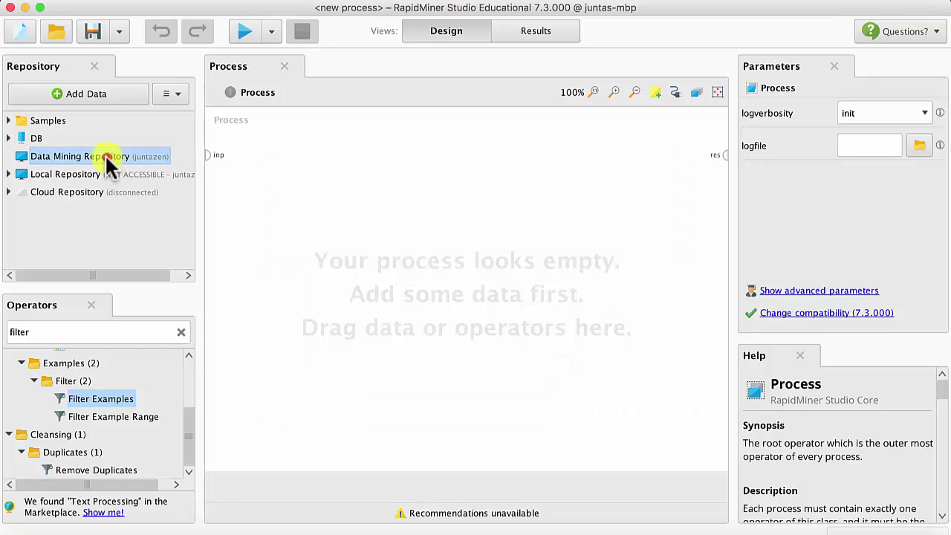
right_click(65, 157)
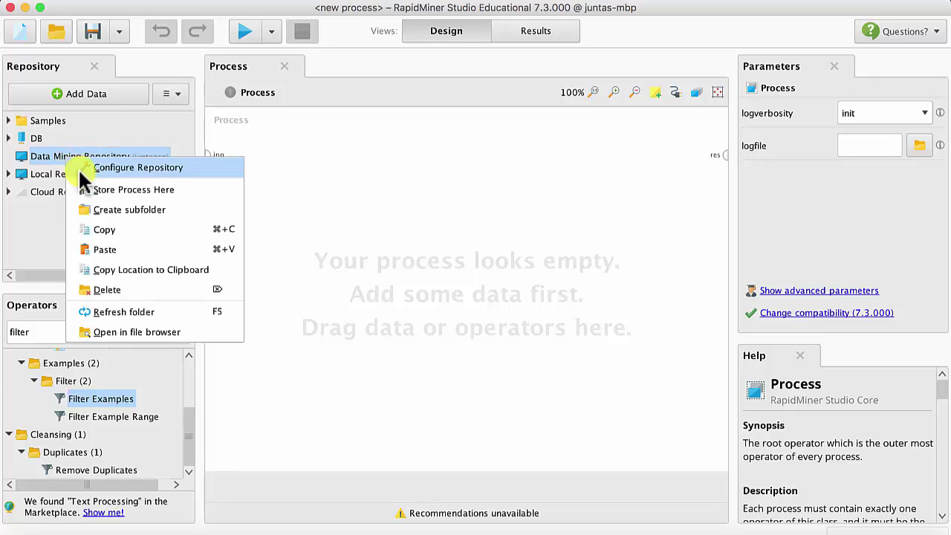
click(102, 212)
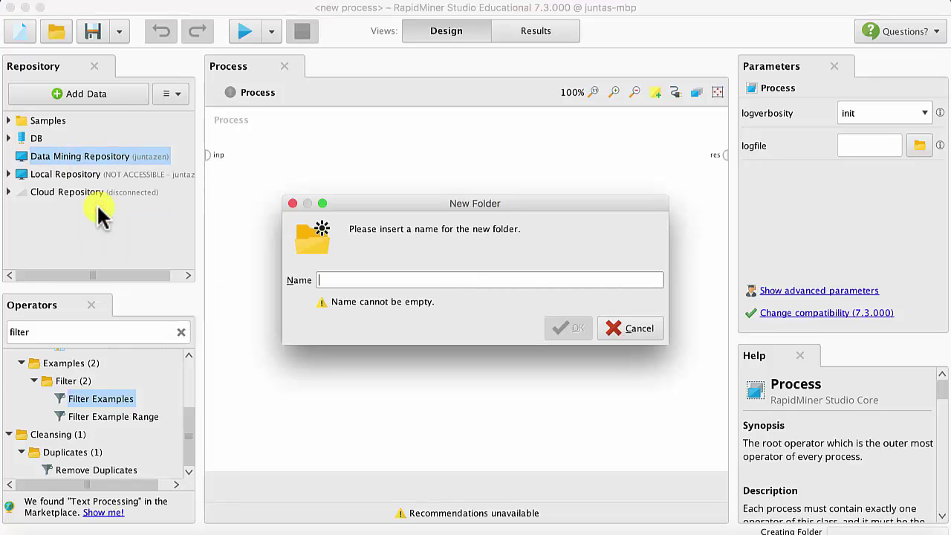
text(Daata)
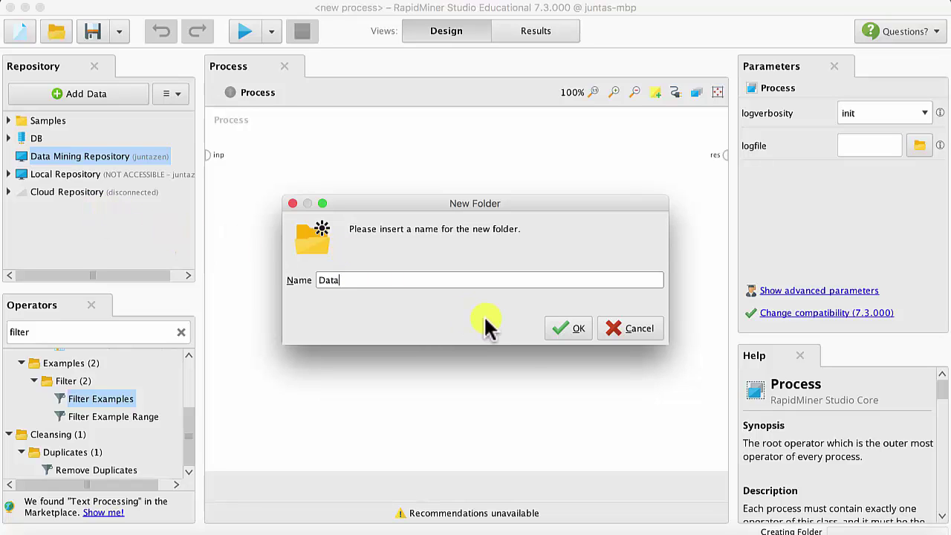
click(577, 332)
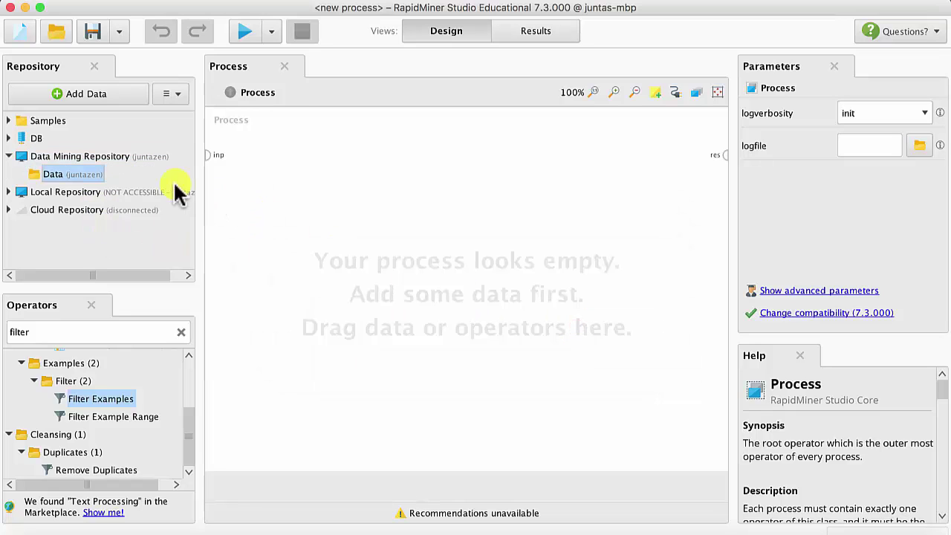
Create a second subfolder named Proses directly under Data Mining Repository.
click(120, 157)
right_click(120, 157)
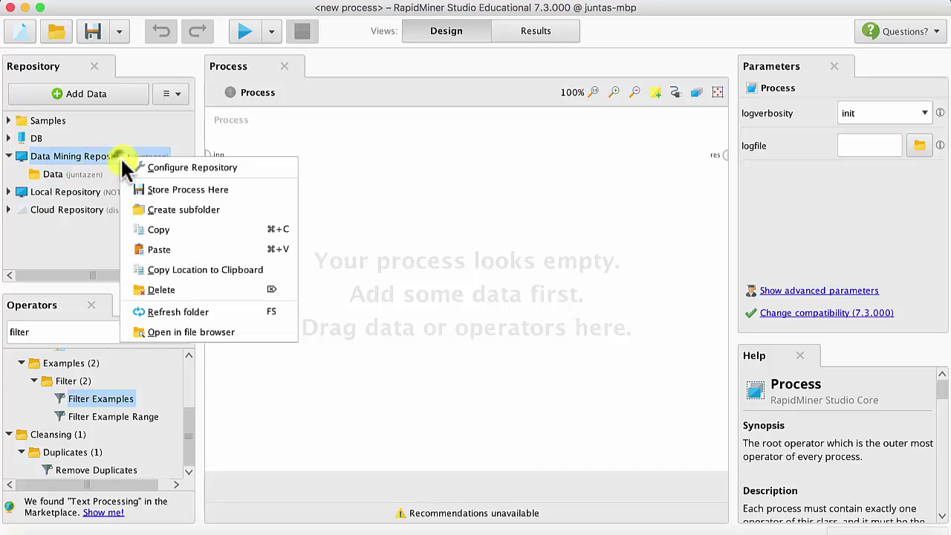
click(151, 204)
text(Proses)
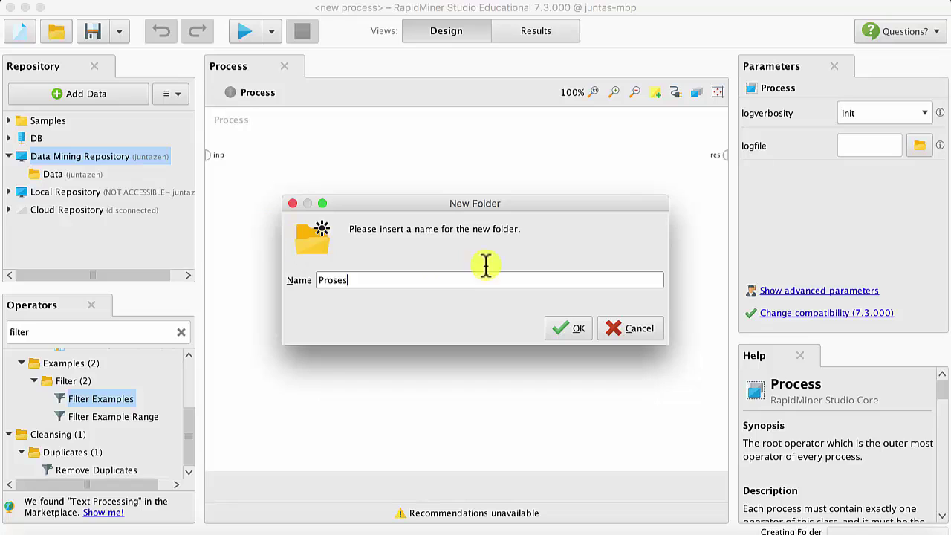
click(565, 332)
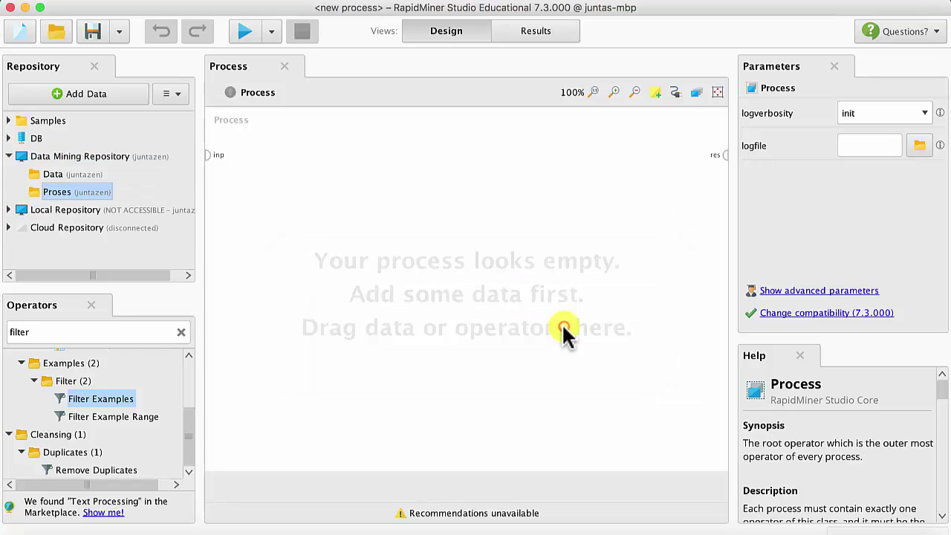
Start a data import from the computer and choose data-kelulusan-mahasiswa.xls from the Desktop folder as its source.
click(78, 156)
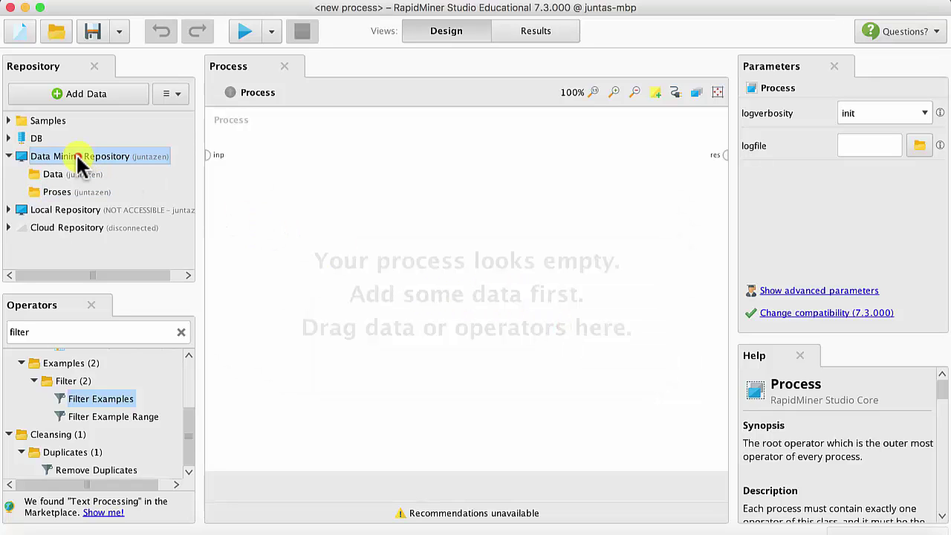
click(80, 93)
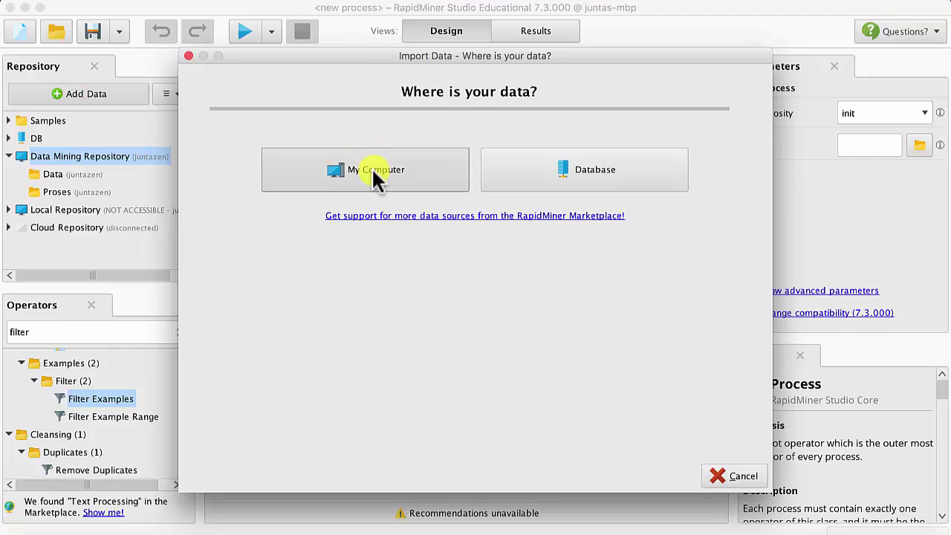
click(373, 174)
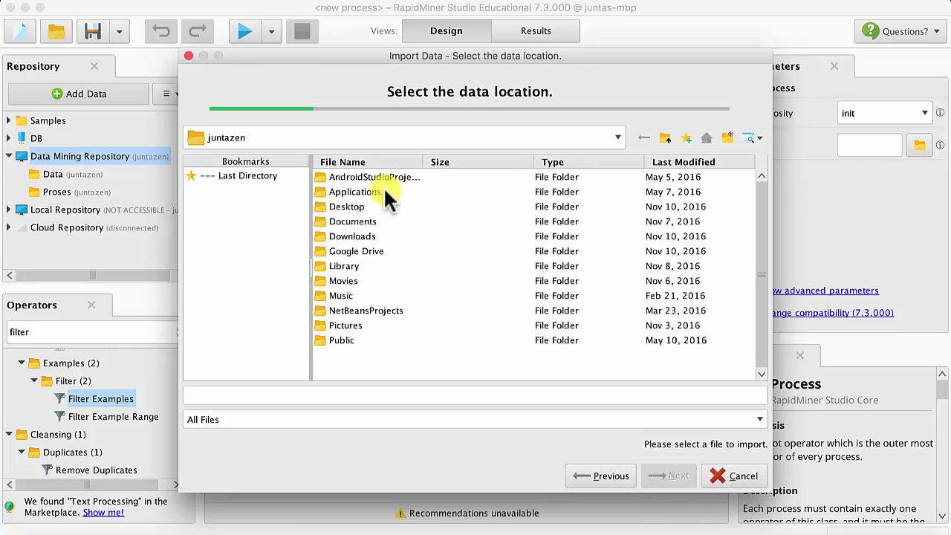
double_click(348, 207)
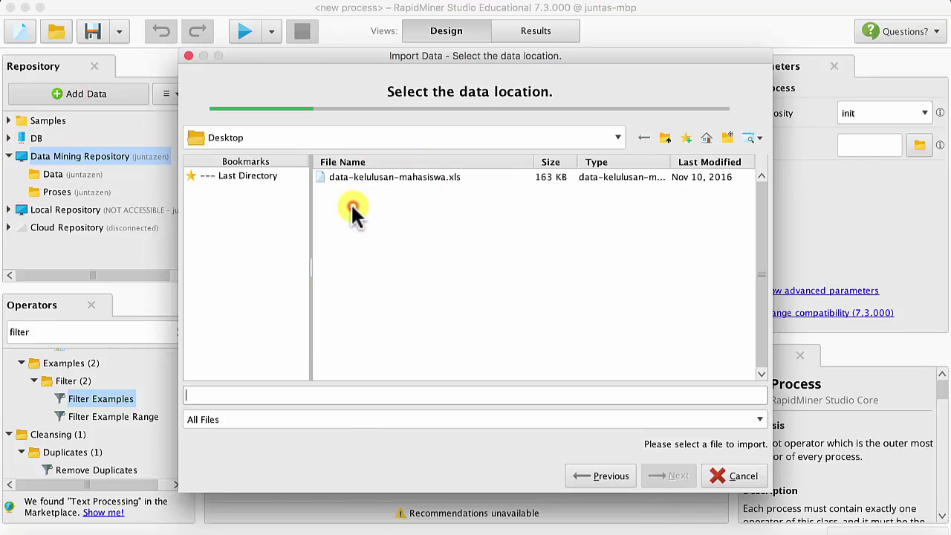
click(383, 176)
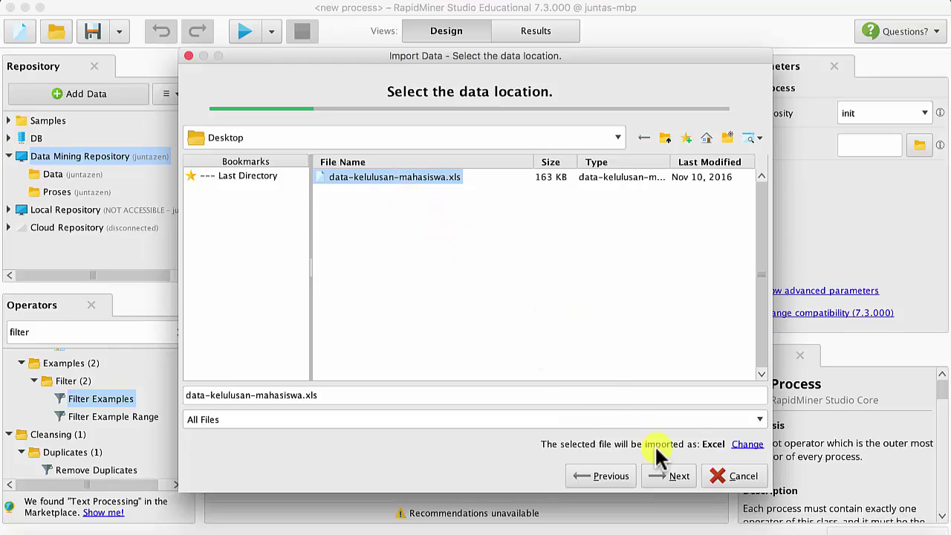
click(677, 476)
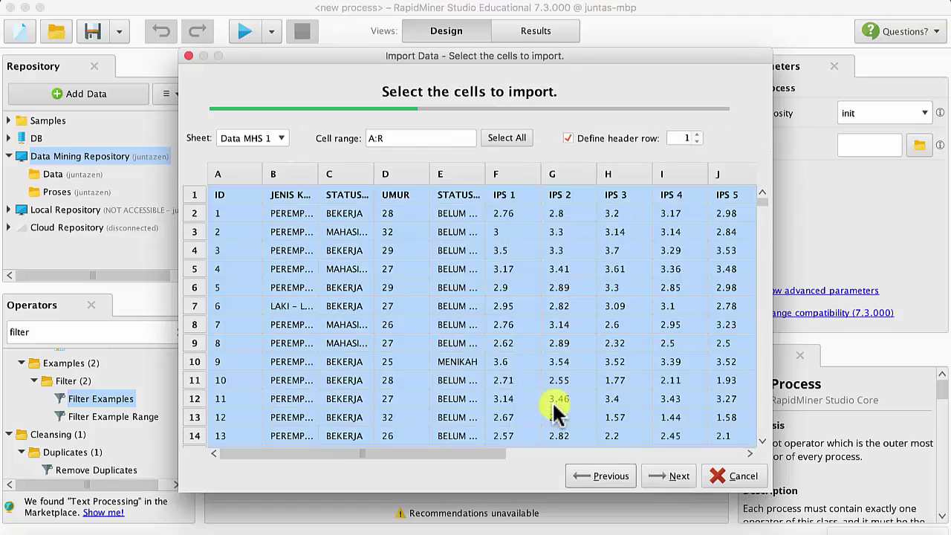
Choose the Data MHS 1 sheet and select all of its cells for import.
click(271, 139)
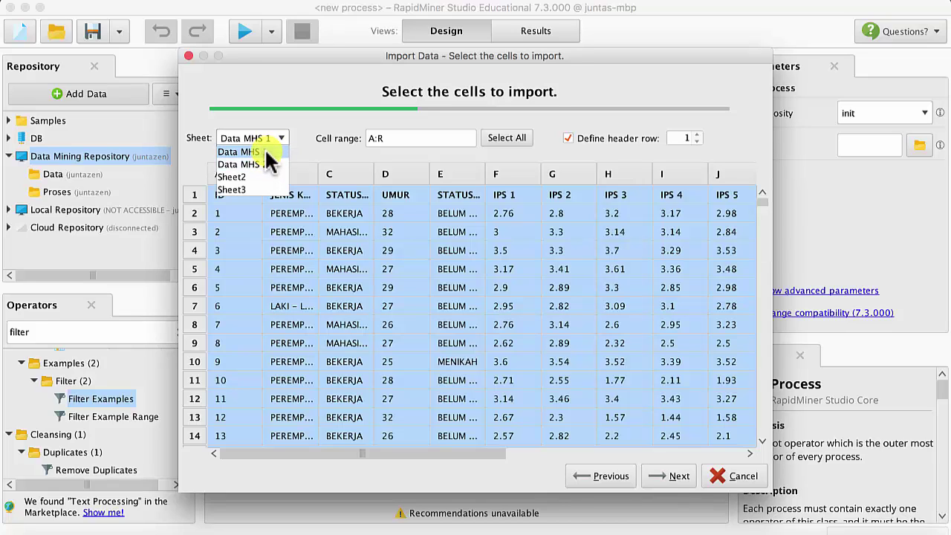
click(265, 150)
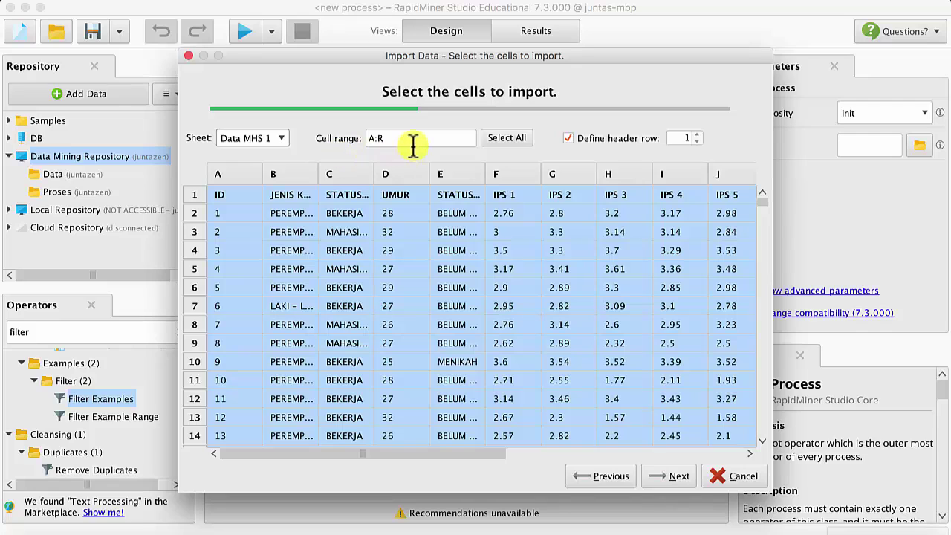
click(297, 249)
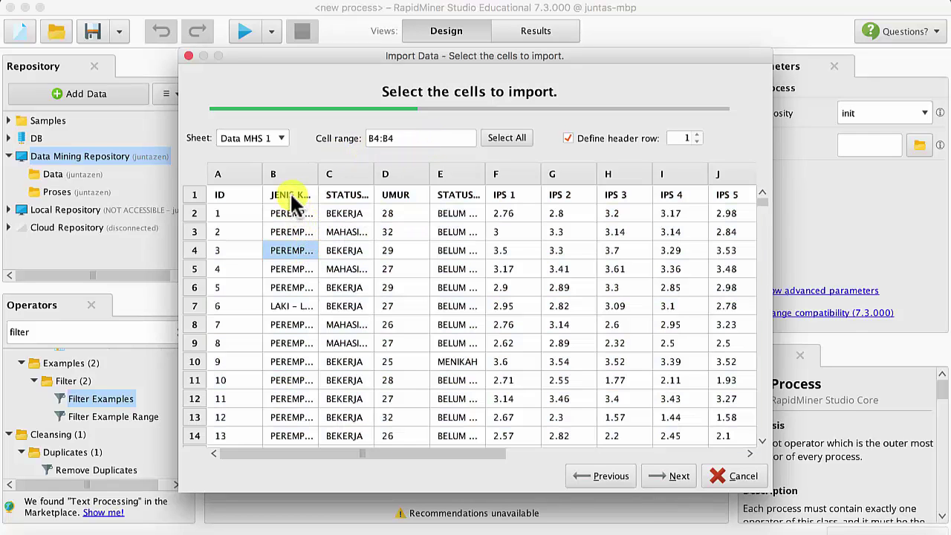
drag(293, 194, 452, 248)
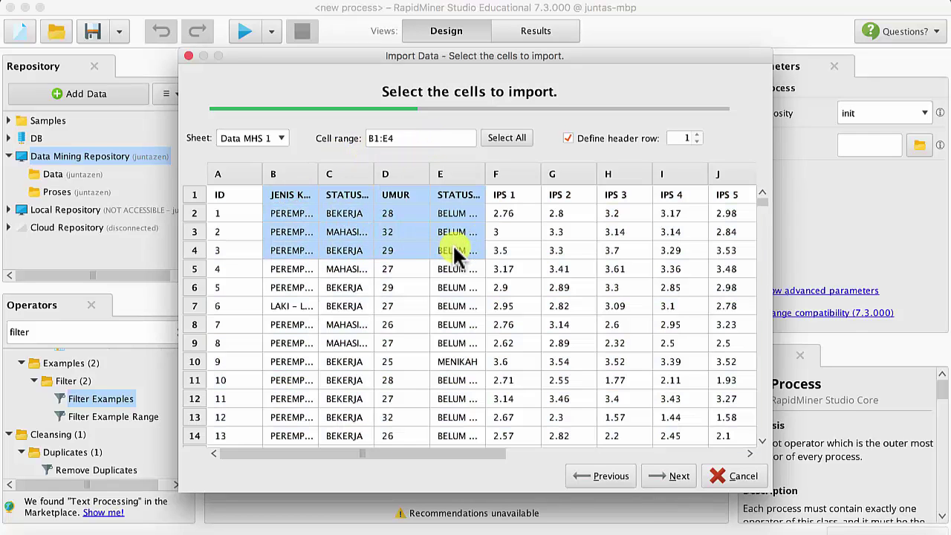
click(510, 139)
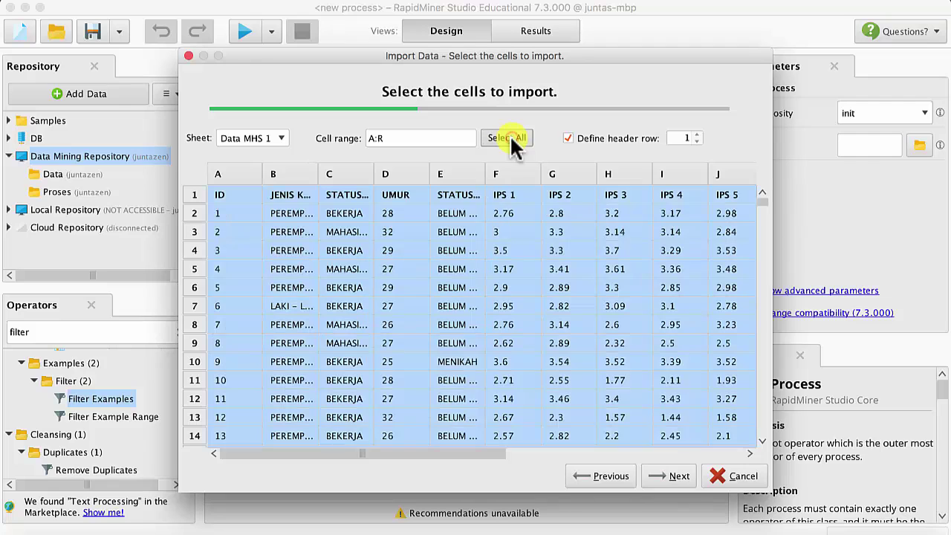
Fit the STATUS MAHASISWA, JENIS KELAMIN and STATUS NIKAH columns of the cell preview to their contents.
double_click(375, 174)
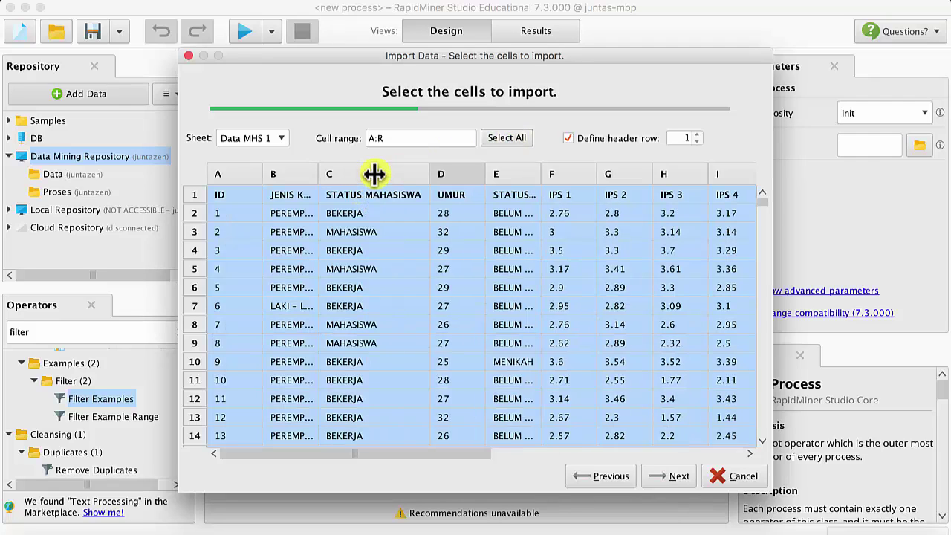
double_click(318, 174)
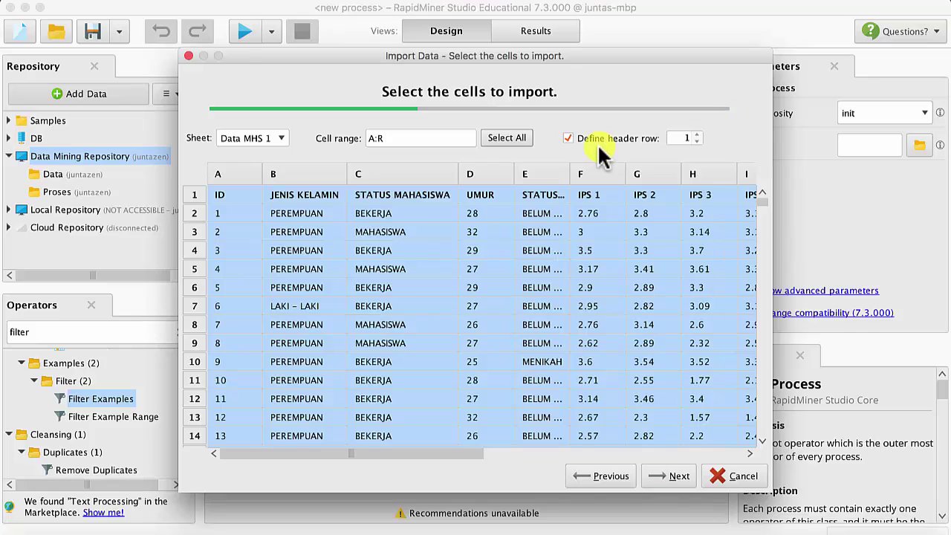
click(568, 139)
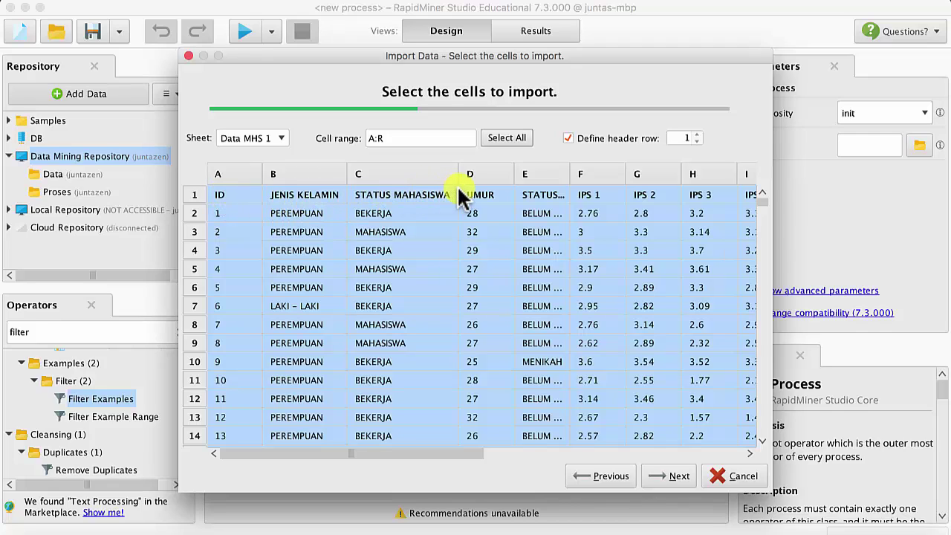
double_click(571, 172)
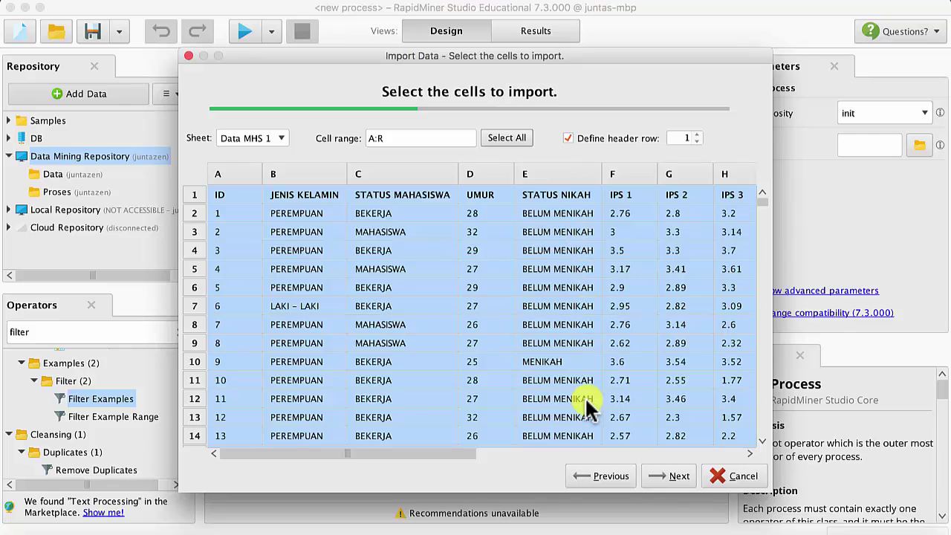
Proceed to the column formatting stage and exclude the ID column from the import.
click(665, 477)
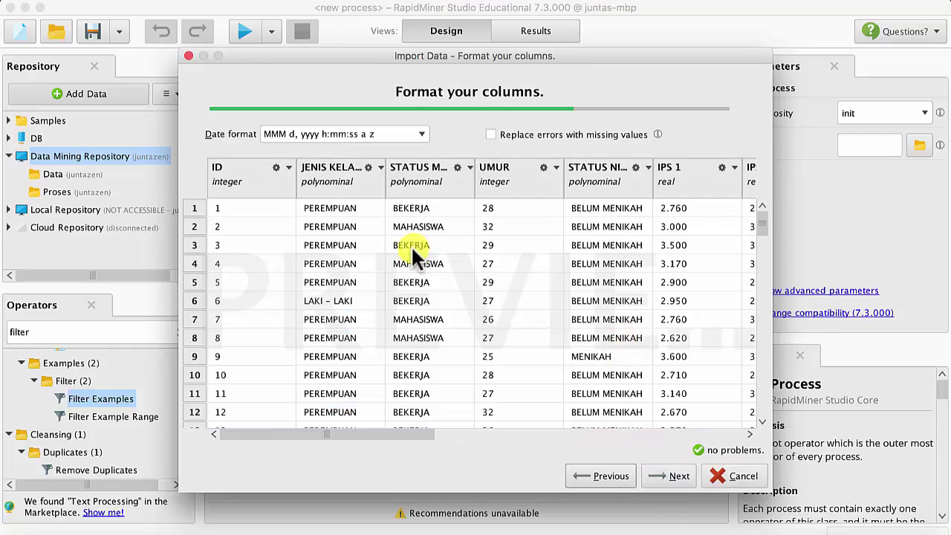
click(287, 169)
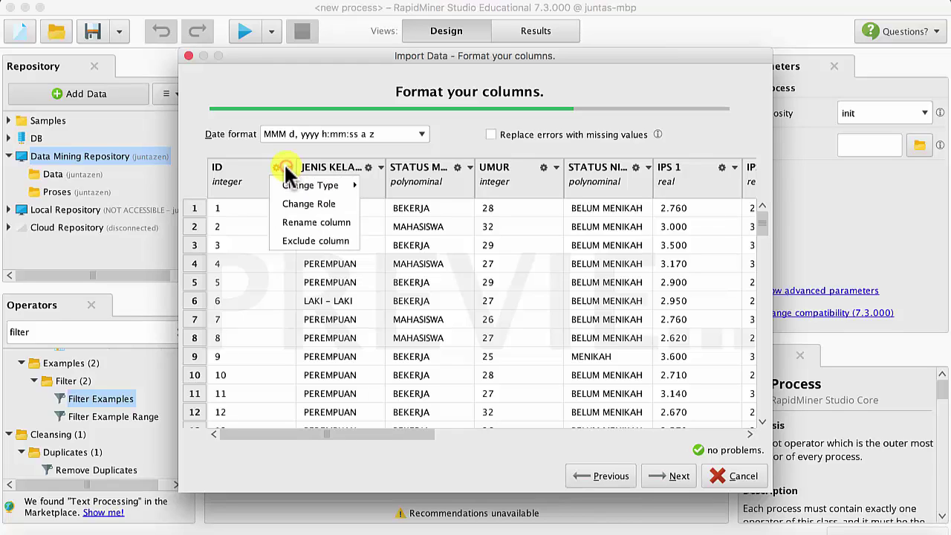
click(298, 242)
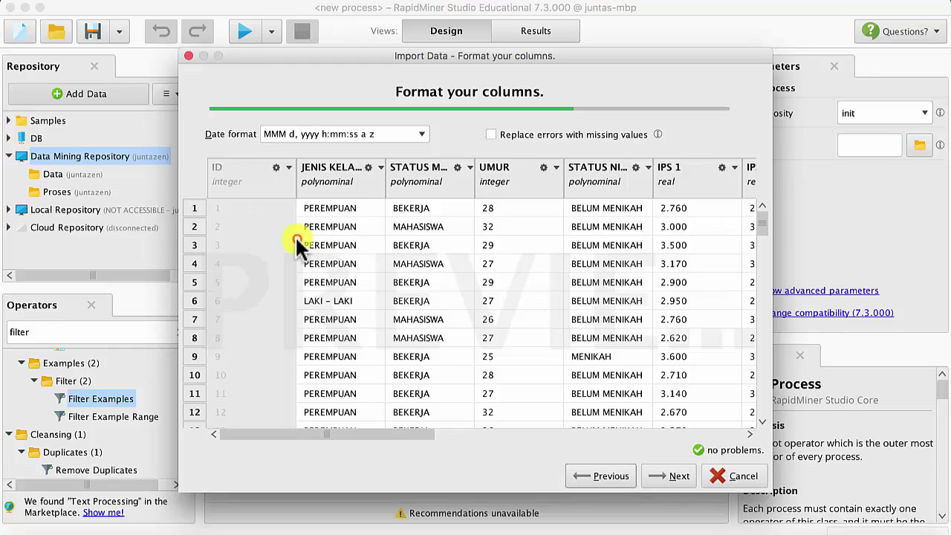
Change the type of the JENIS KELAMIN and STATUS MAHASISWA columns to binominal.
click(381, 168)
mouse_move(400, 185)
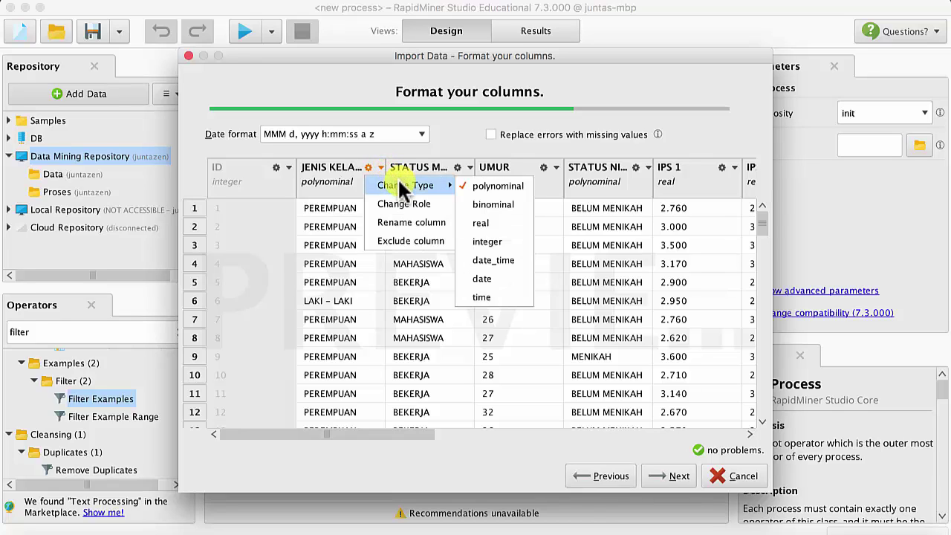
click(483, 204)
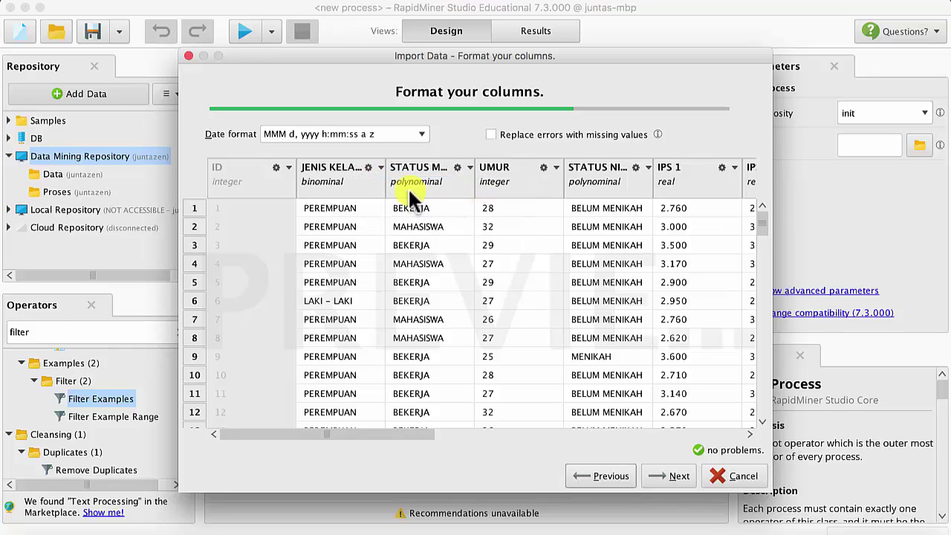
click(470, 168)
mouse_move(479, 195)
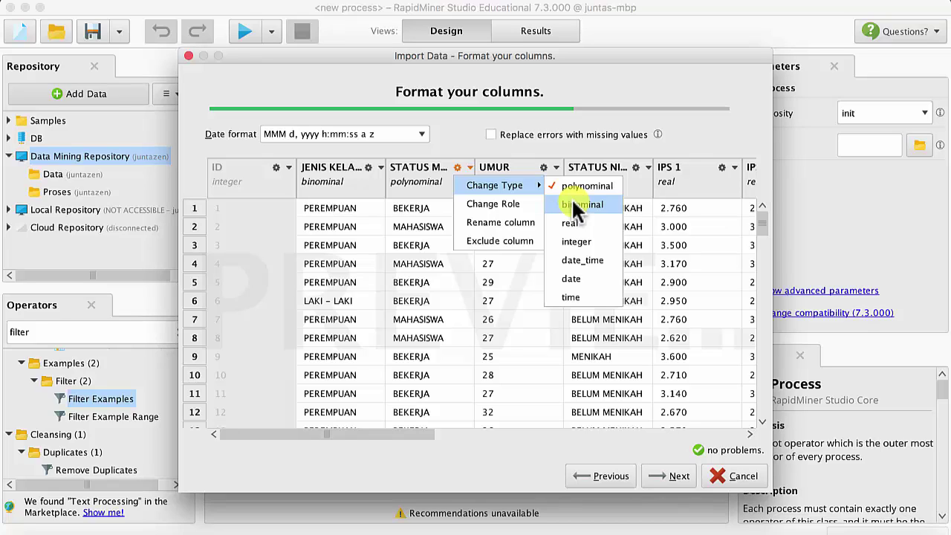
click(576, 210)
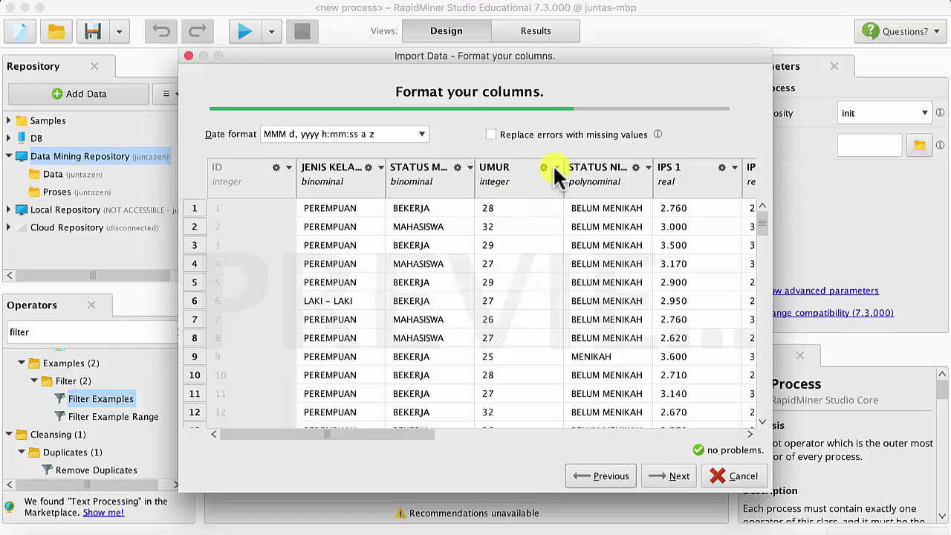
Change the type of the STATUS NIKAH column to binominal.
click(555, 166)
click(555, 167)
click(645, 165)
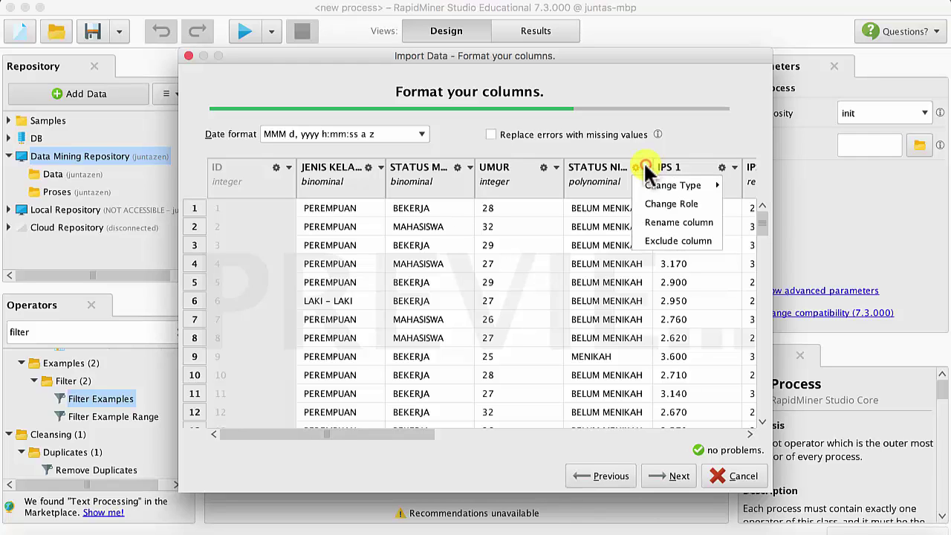
mouse_move(648, 185)
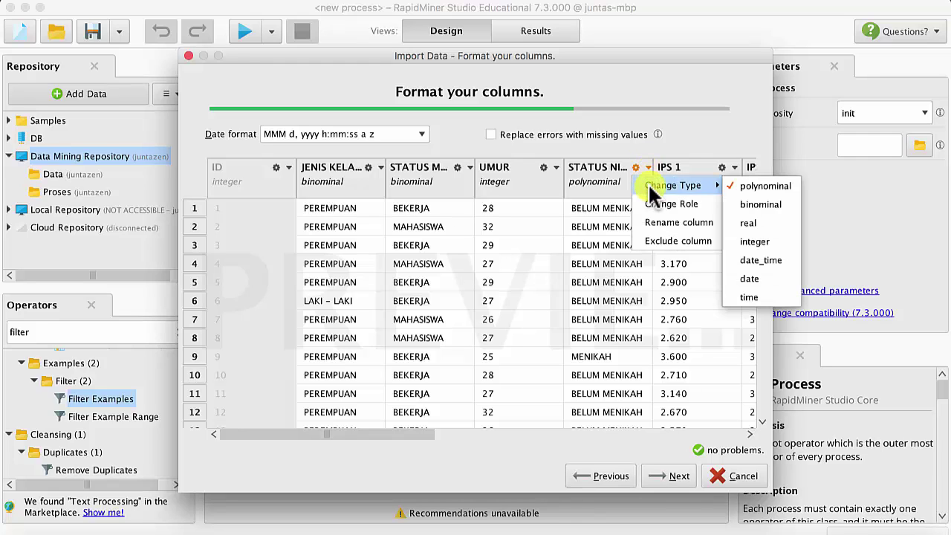
click(757, 205)
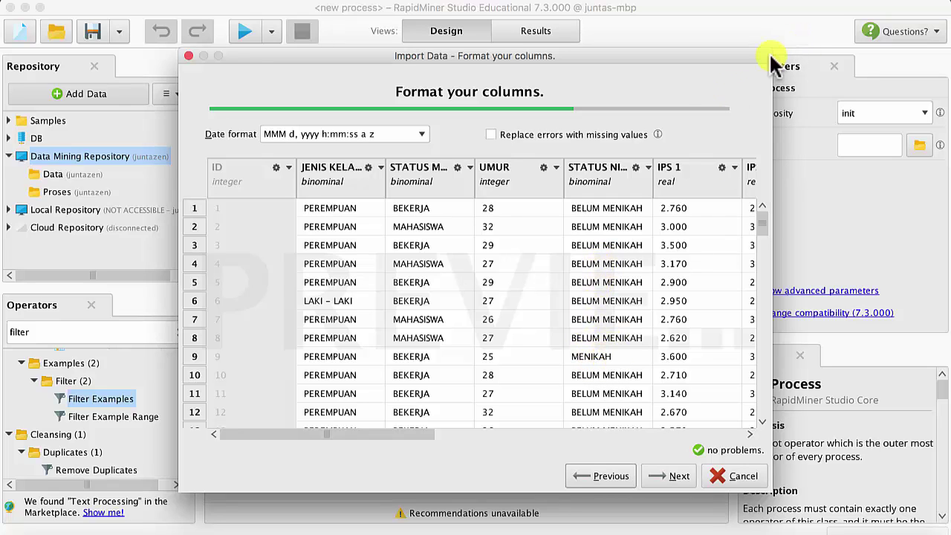
Change the type of the final status column, after IPK, to binominal.
drag(426, 432, 763, 389)
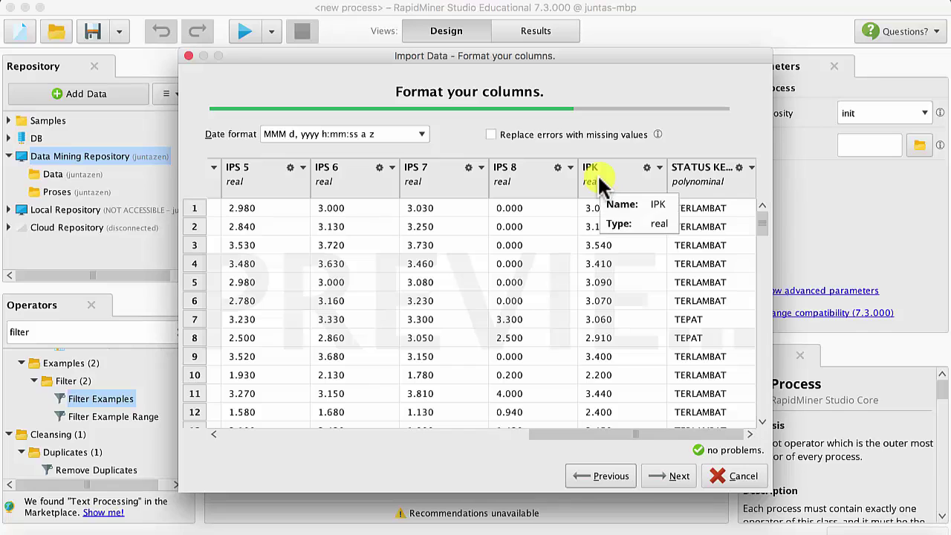
click(743, 167)
mouse_move(758, 186)
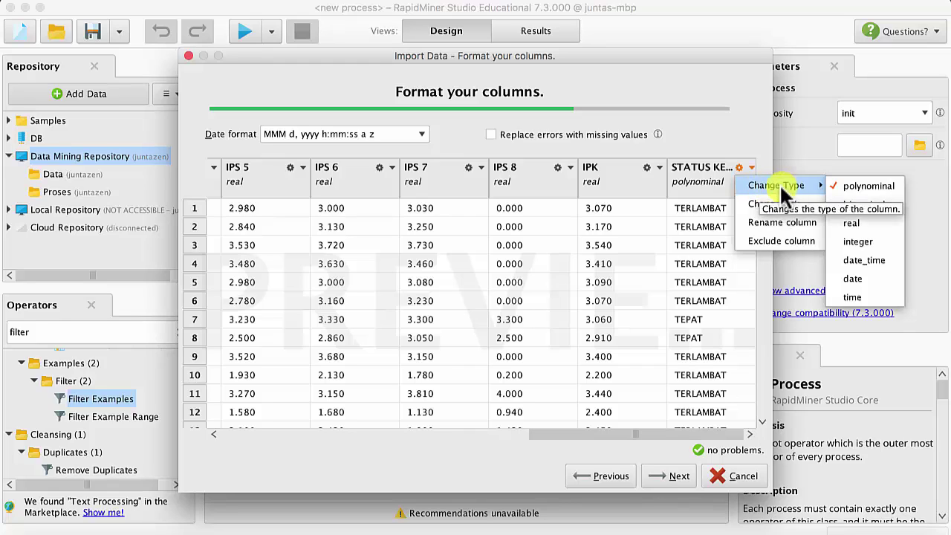
click(862, 211)
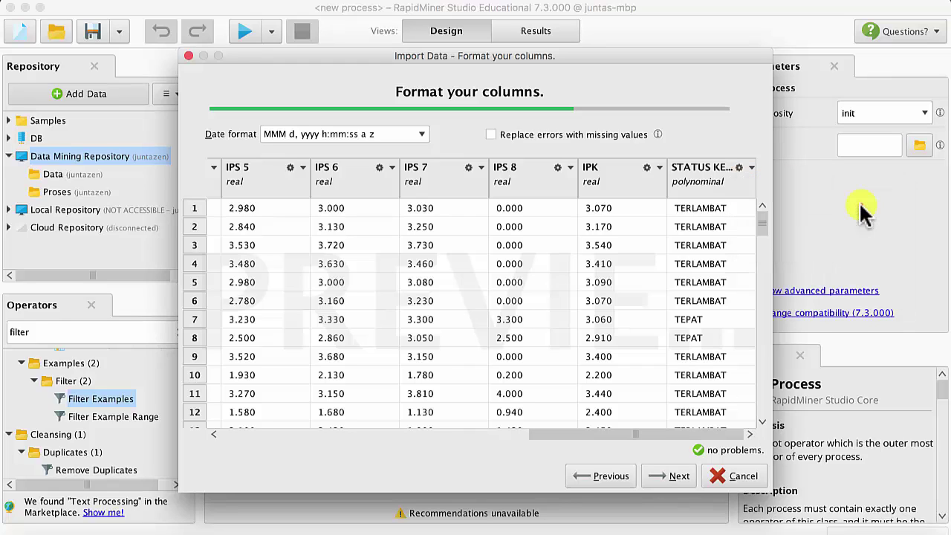
click(749, 167)
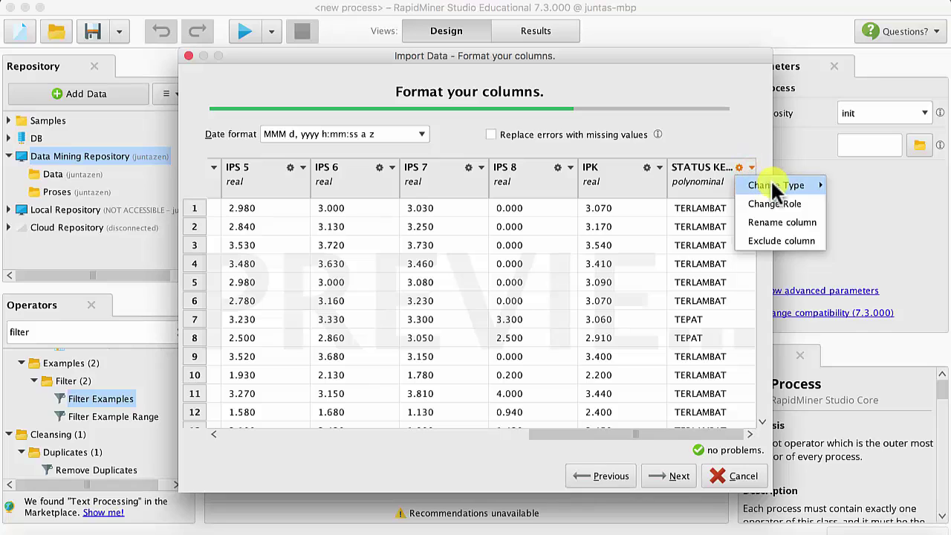
mouse_move(774, 181)
click(851, 203)
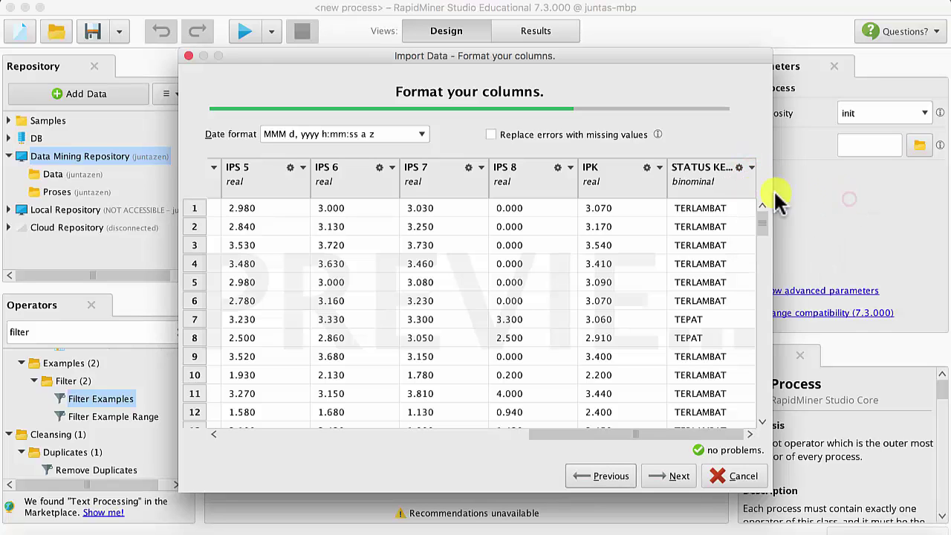
Assign the label role to the final status column and enable replacing errors with missing values for the import.
click(746, 167)
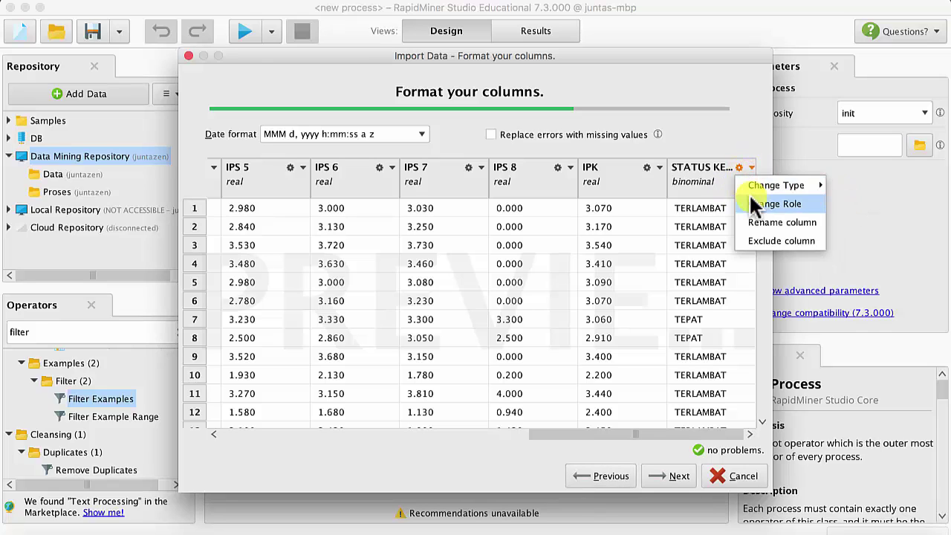
click(750, 202)
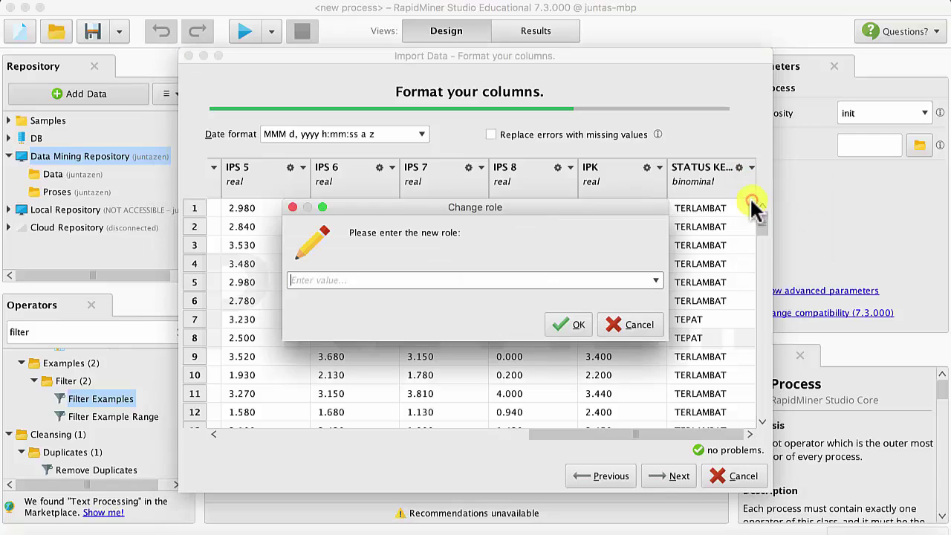
click(654, 281)
click(616, 298)
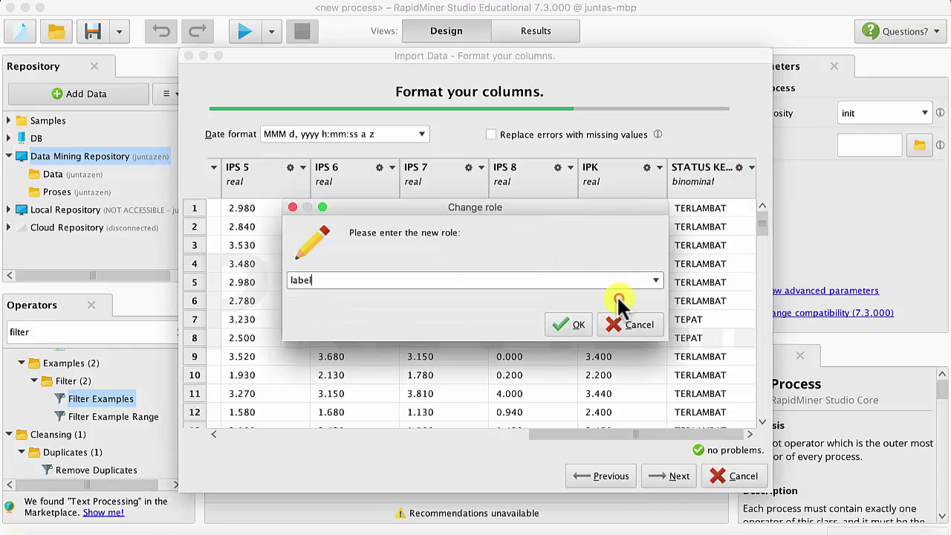
click(572, 326)
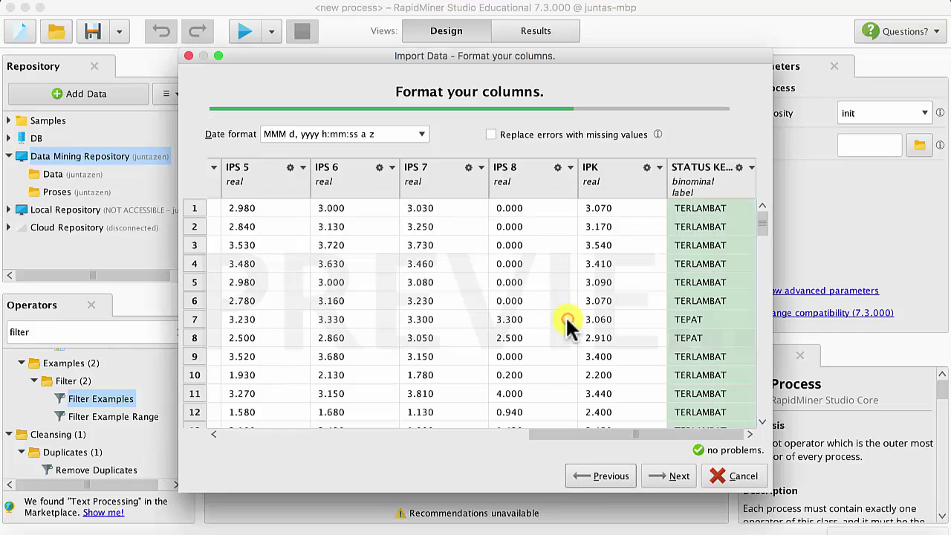
click(491, 136)
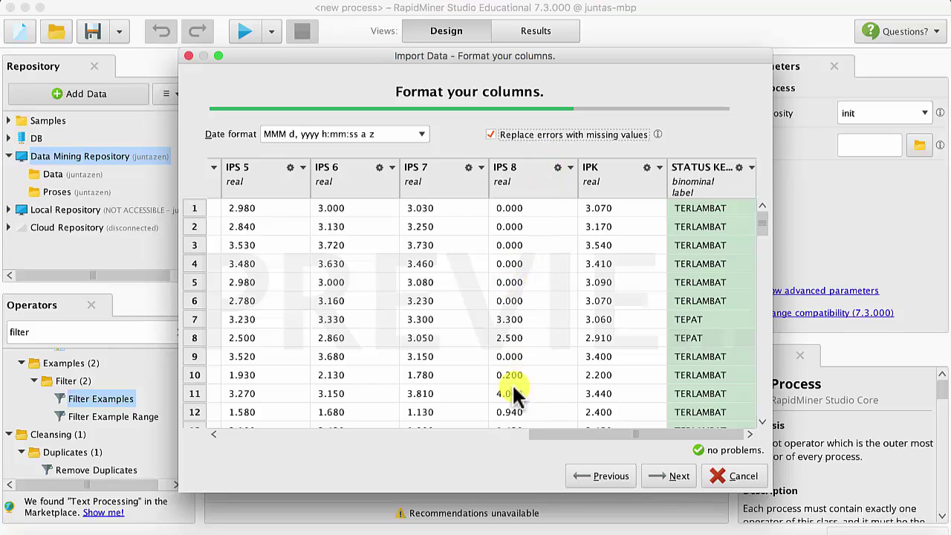
Store the imported data as data-kelulusan-mahasiswa in the Data folder of Data Mining Repository and finish the import.
click(670, 477)
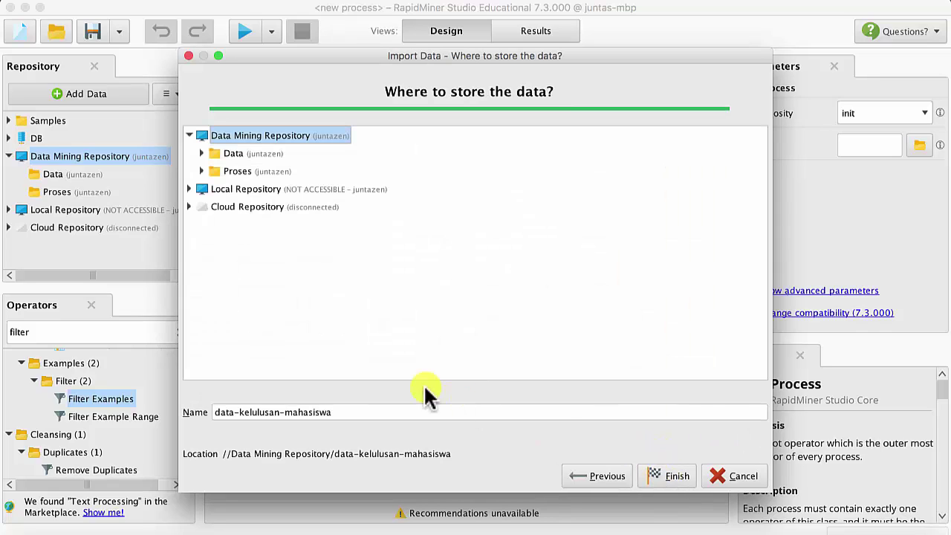
click(233, 151)
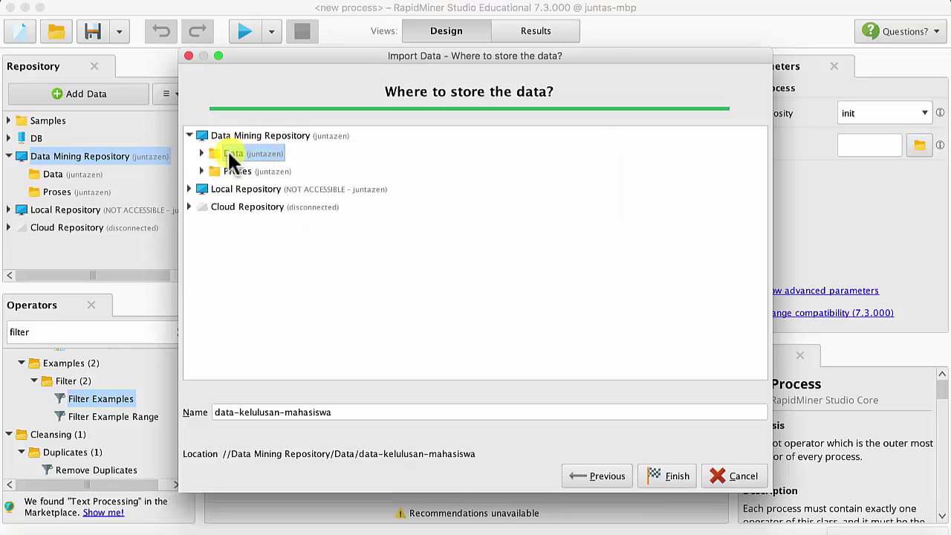
click(201, 156)
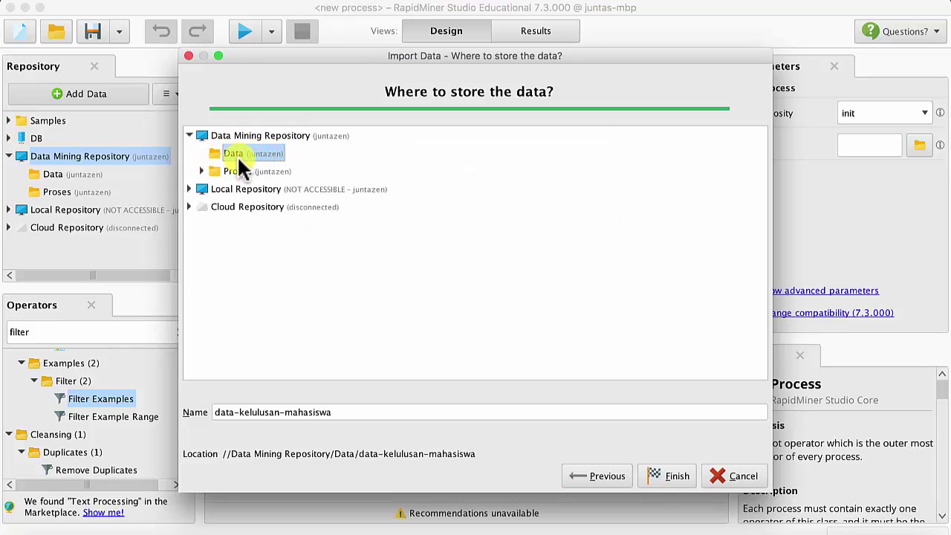
click(342, 416)
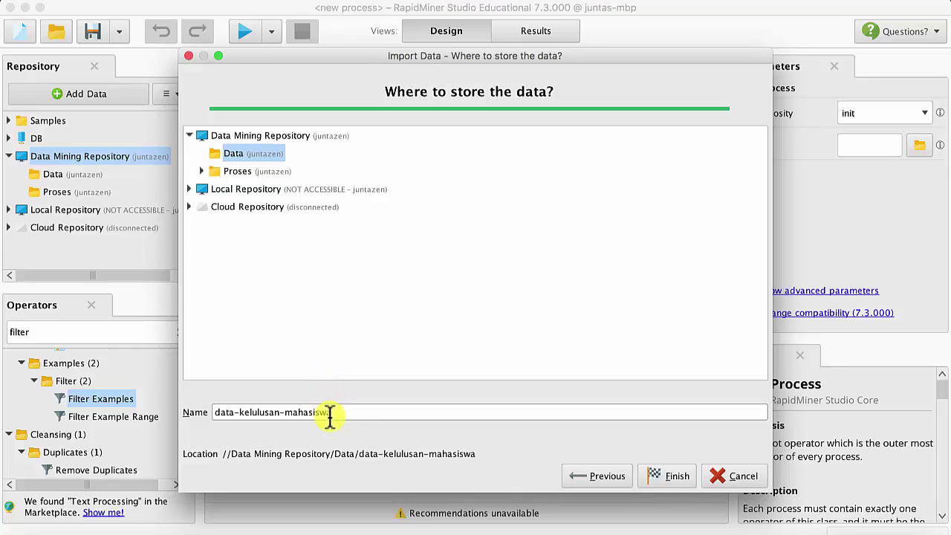
click(673, 476)
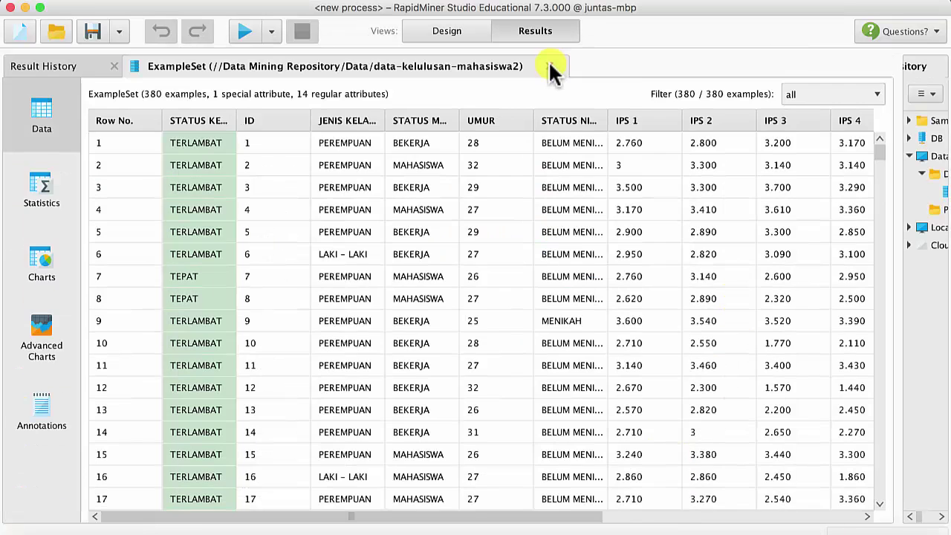
Close the imported example set's result, return to the Design view and widen the repository area to show the full tree.
click(549, 63)
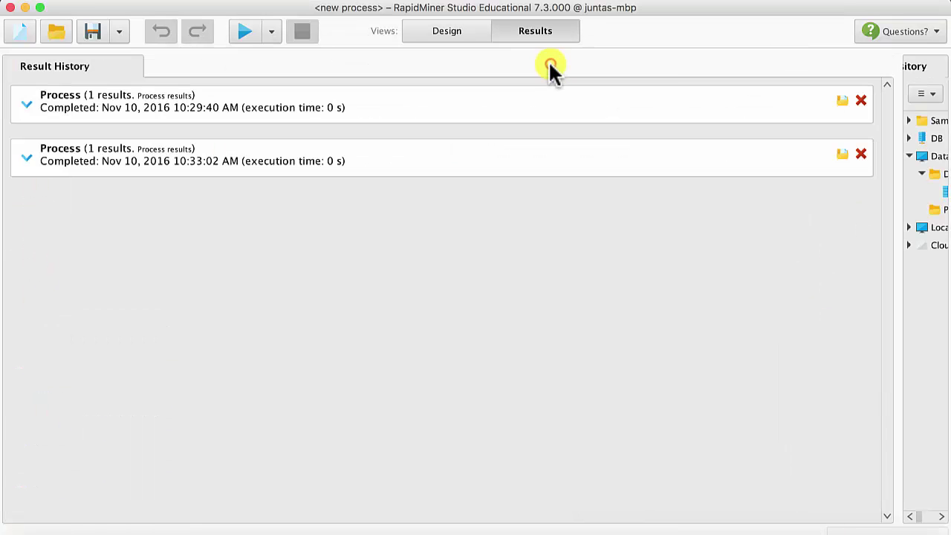
click(448, 32)
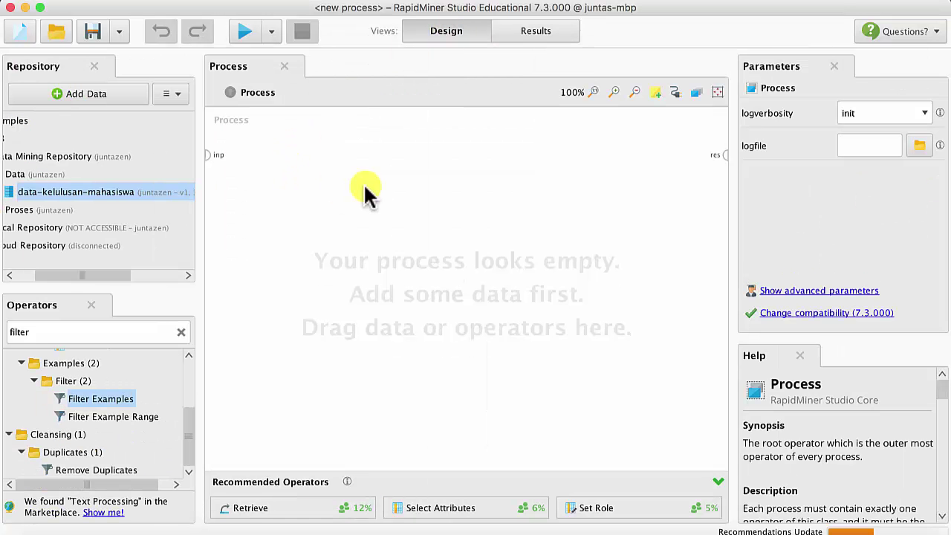
drag(195, 225, 226, 226)
drag(121, 275, 89, 274)
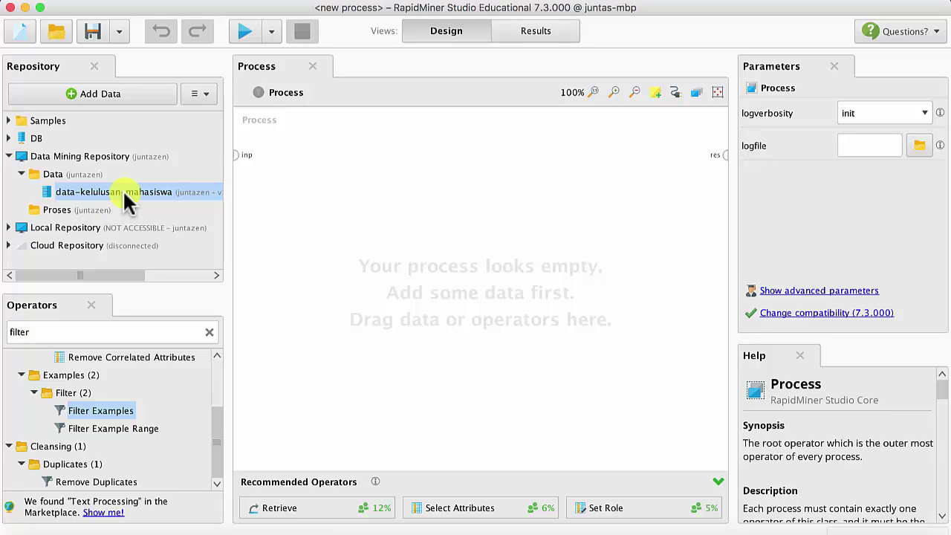
Add data-kelulusan-mahasiswa from the repository to the process and connect its output to the process result port.
drag(124, 195, 476, 163)
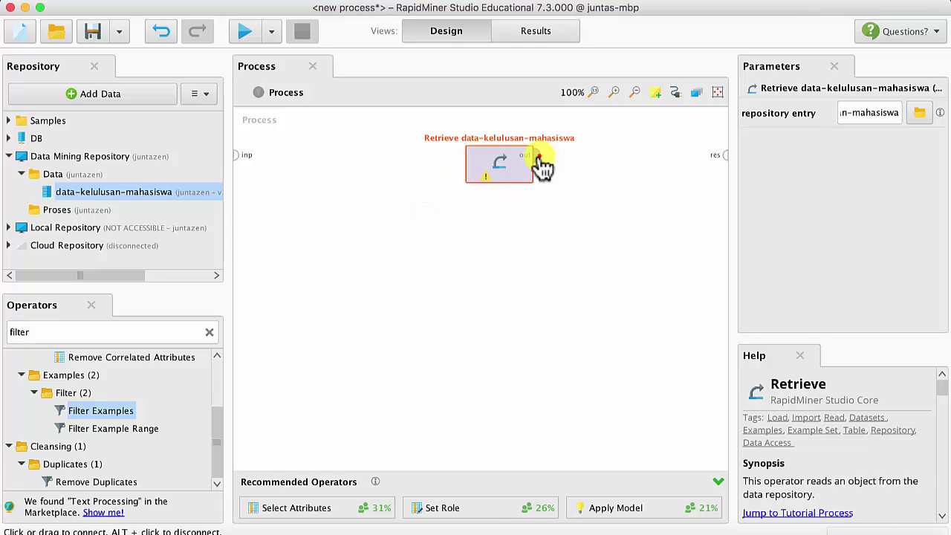
drag(536, 156, 726, 162)
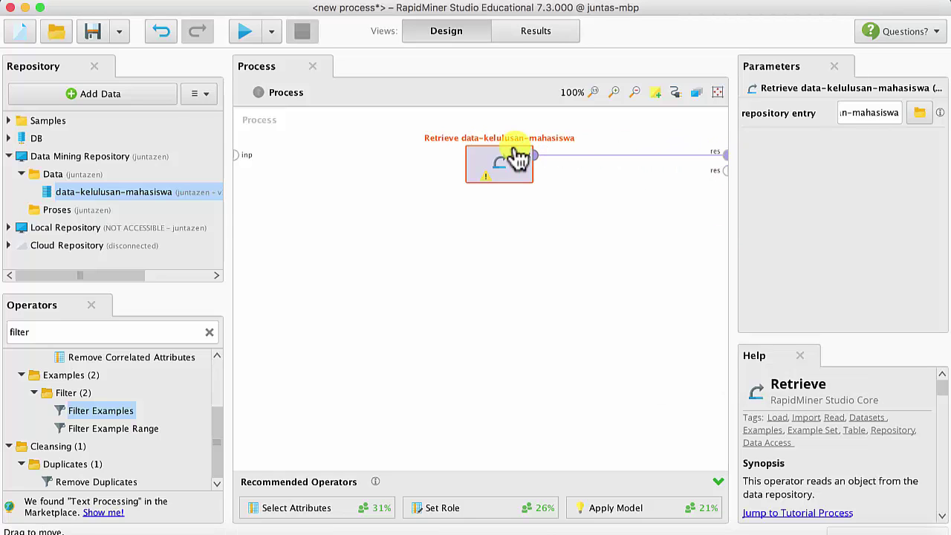
Disconnect the Retrieve operator's output and try to run the process without a result connection.
right_click(538, 156)
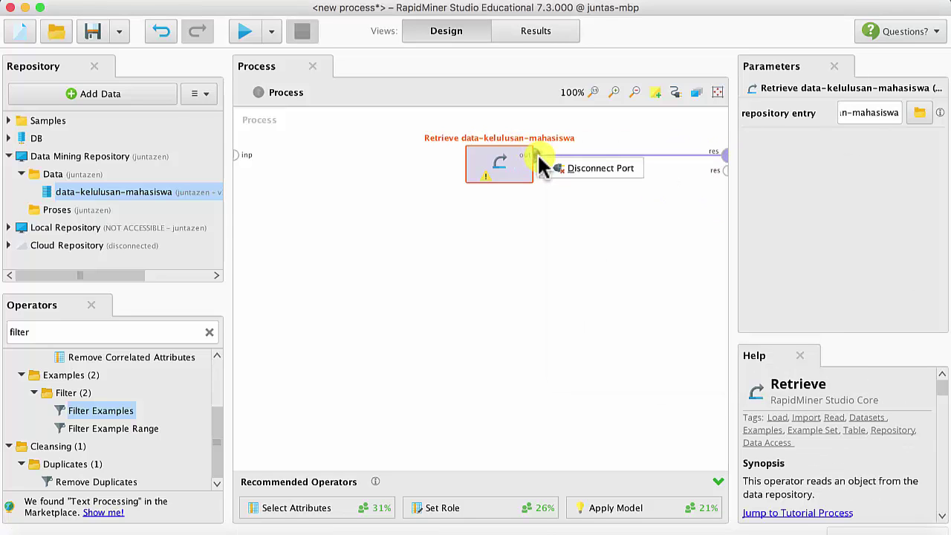
click(564, 168)
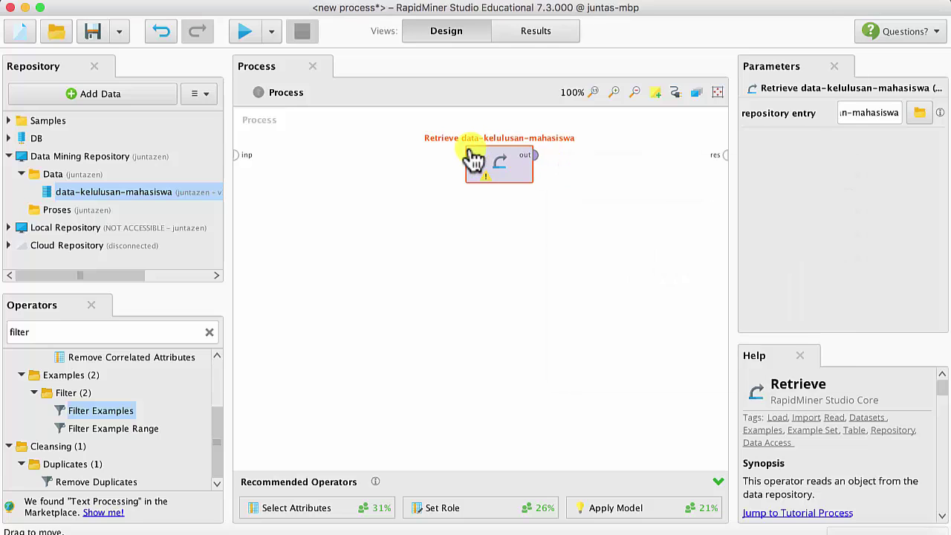
click(244, 30)
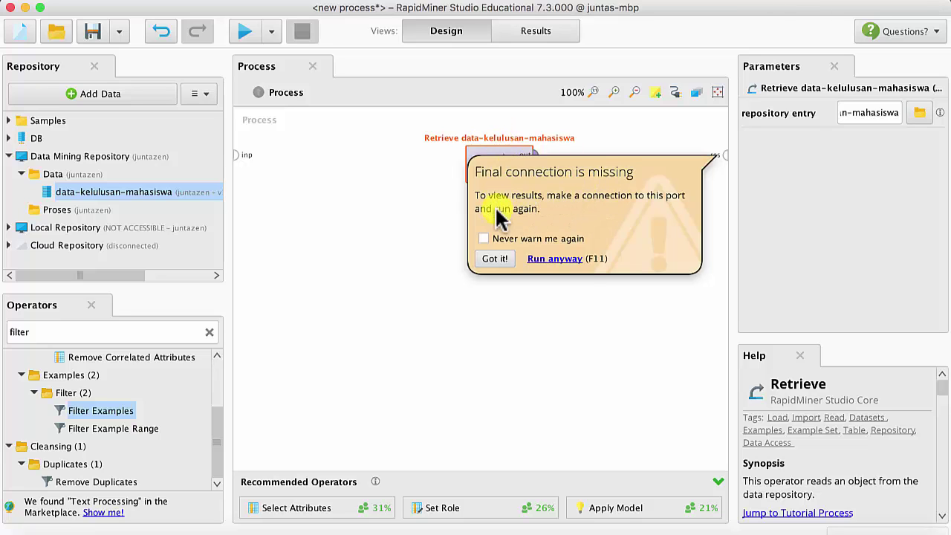
click(579, 142)
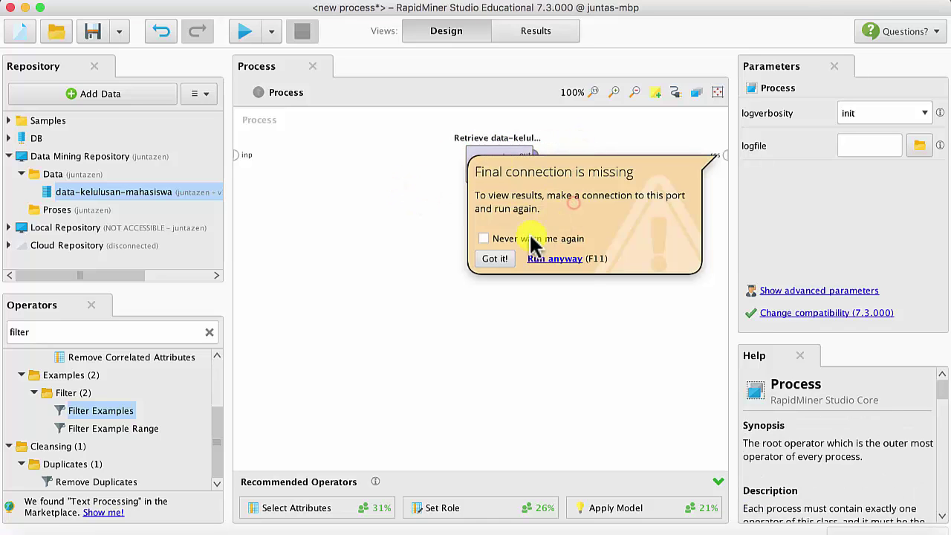
click(497, 257)
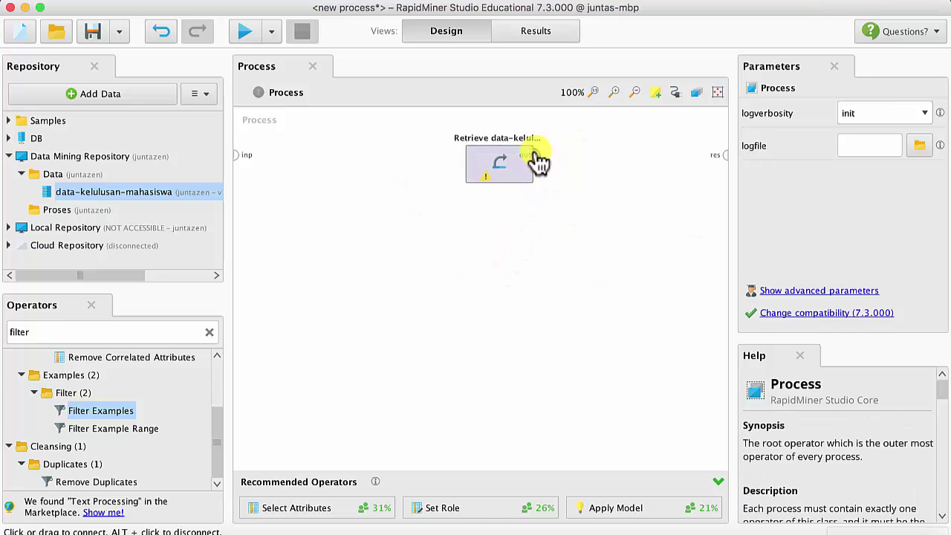
Connect the Retrieve operator's out port to the process's res port and run the process.
click(530, 160)
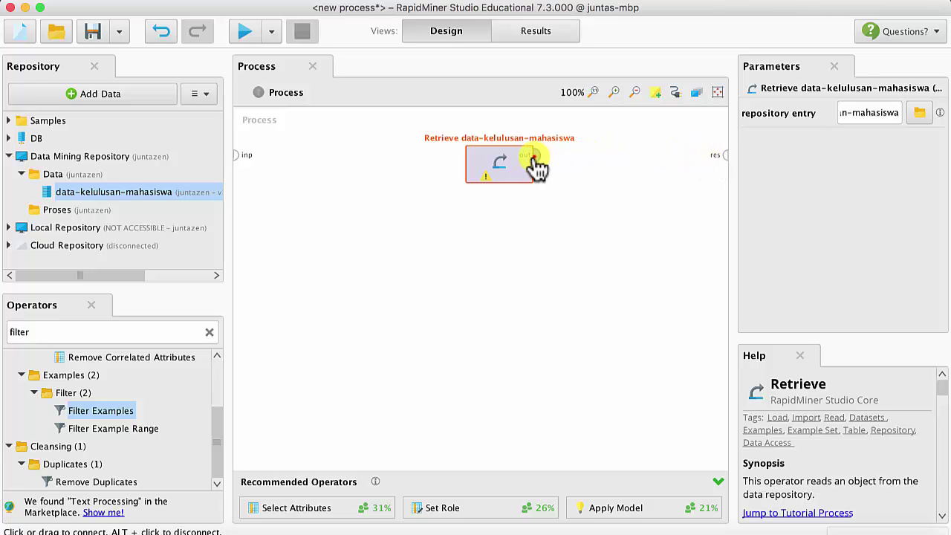
drag(536, 156, 721, 162)
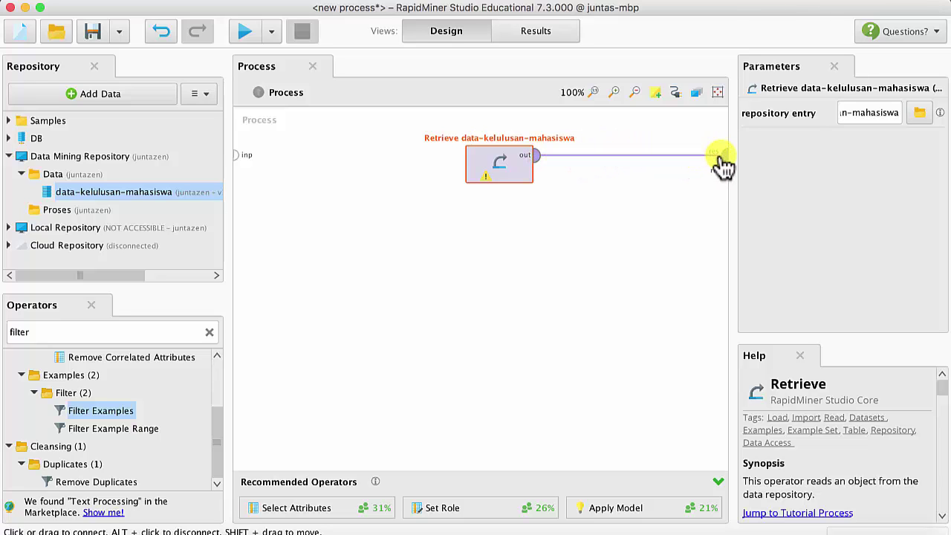
click(241, 31)
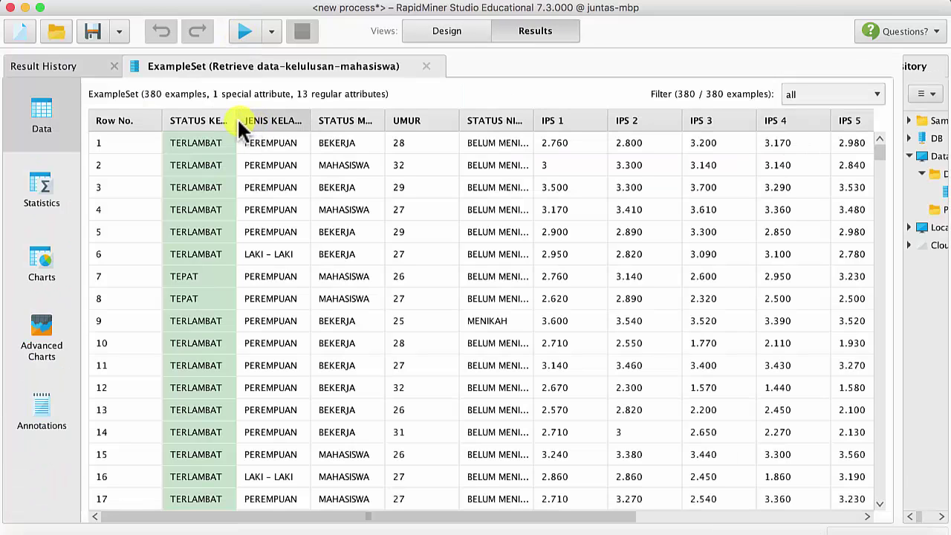
Widen the STATUS KELULUSAN and JENIS KELAMIN columns in the results table and sort the rows by row number in ascending order.
drag(240, 117, 269, 117)
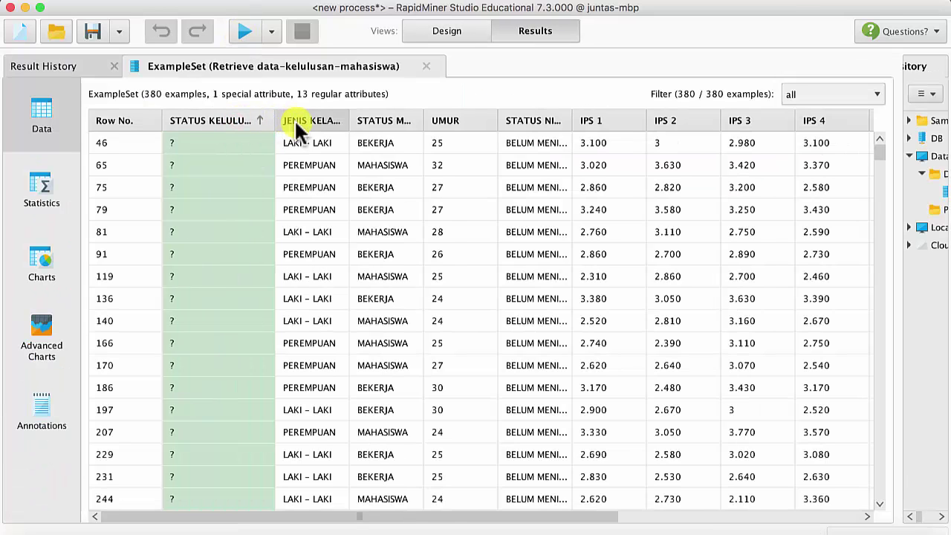
click(205, 117)
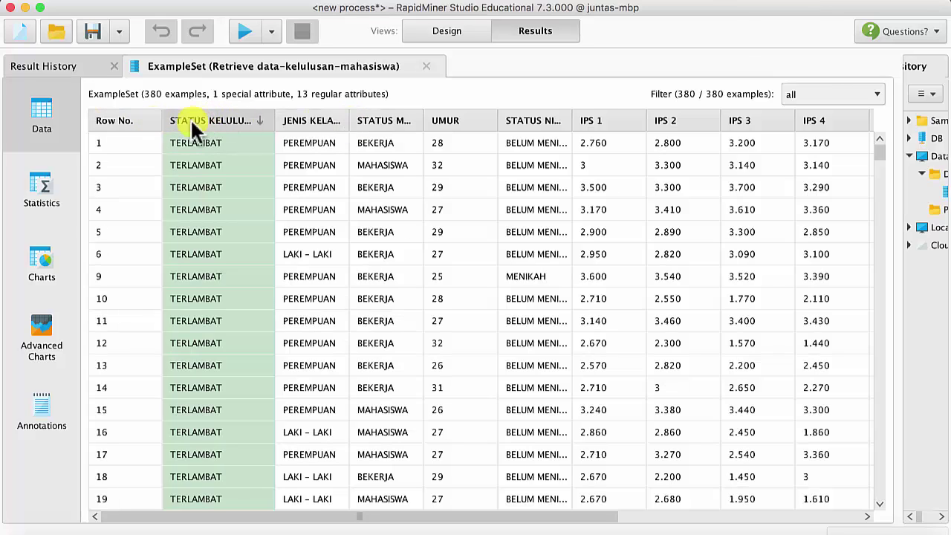
drag(352, 127, 363, 123)
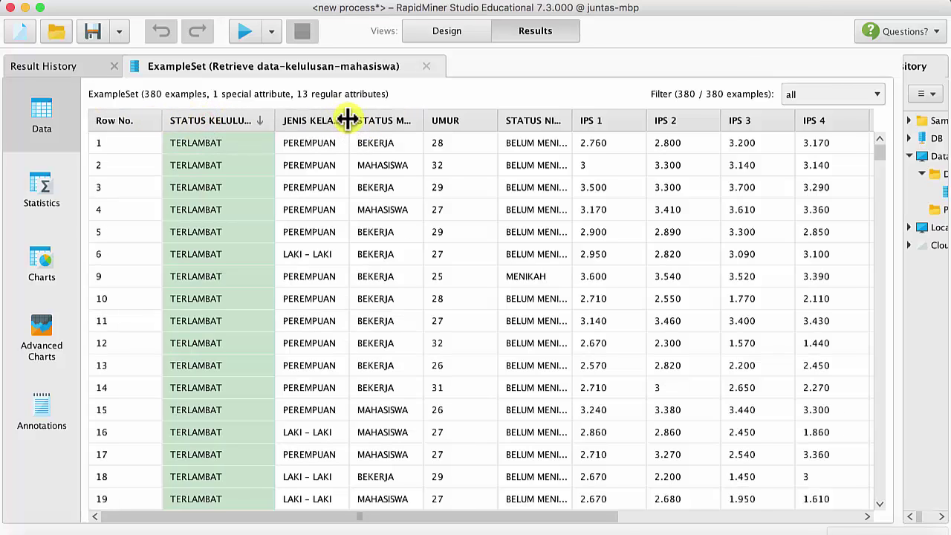
click(334, 121)
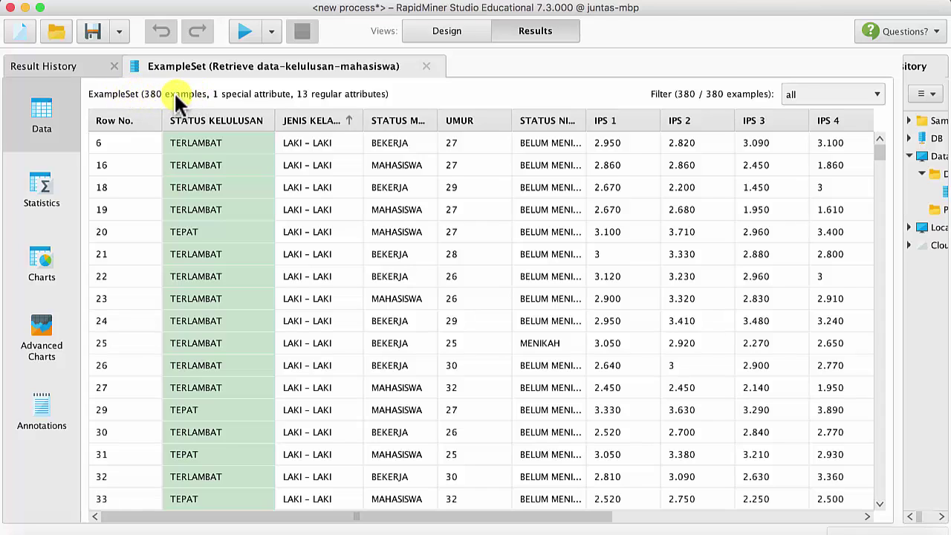
click(136, 119)
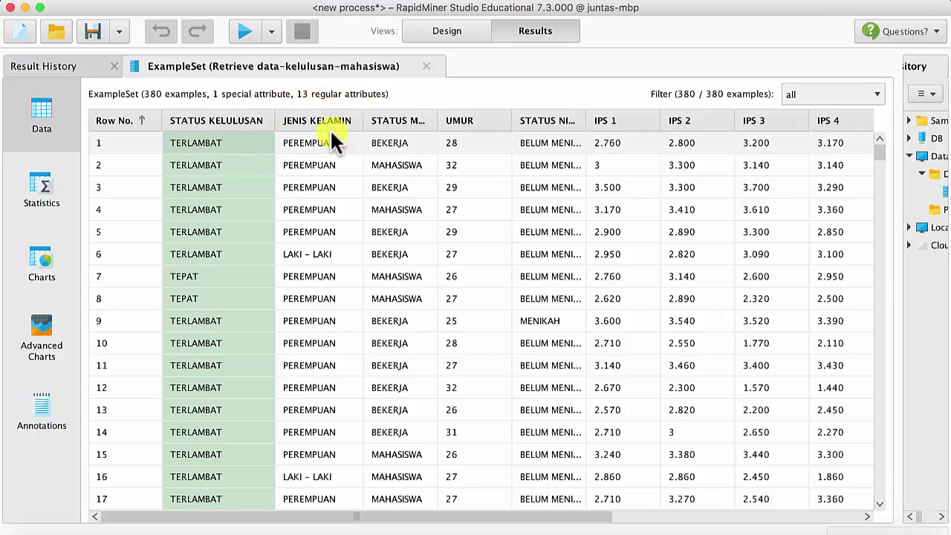
Widen the STATUS MAHASISWA and STATUS NIKAH columns, sort by STATUS NIKAH, and look through the remaining columns up to IPK.
click(431, 121)
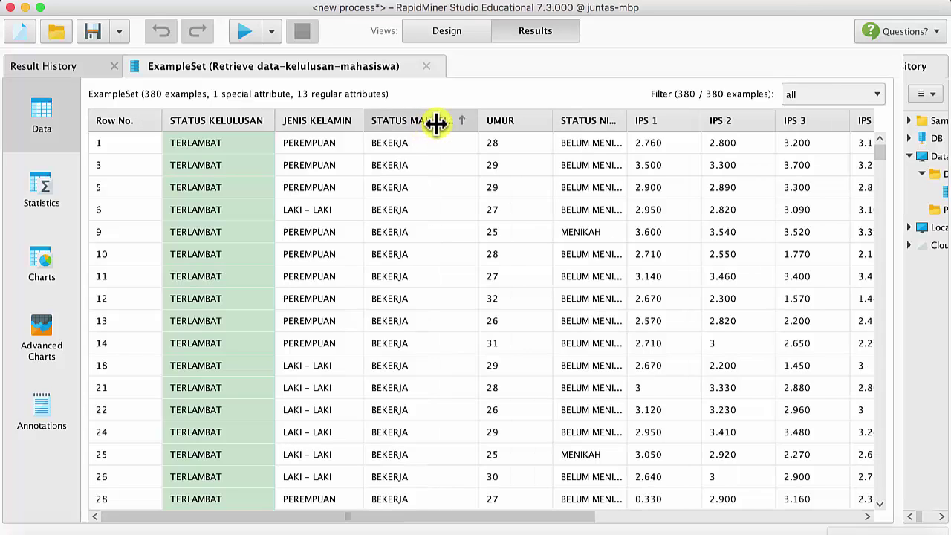
drag(437, 121, 480, 123)
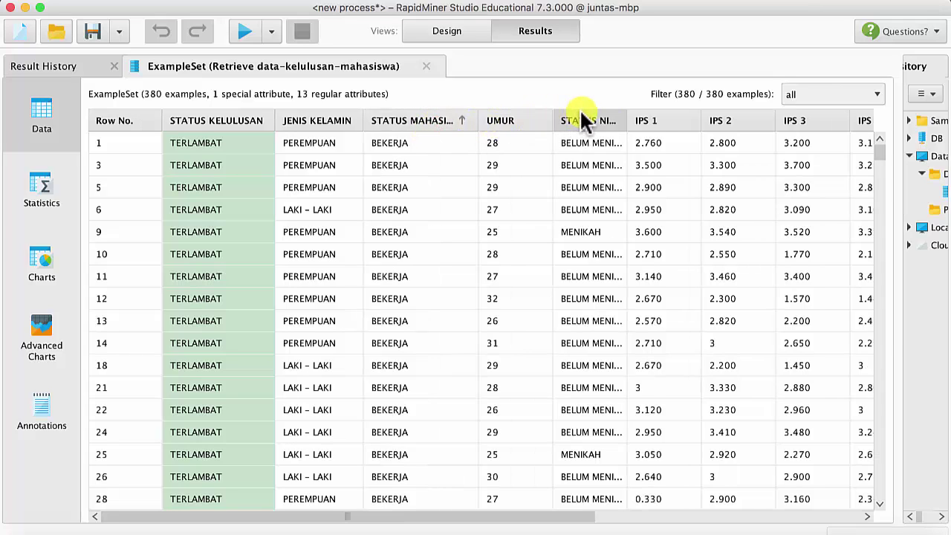
click(622, 121)
drag(624, 120, 641, 122)
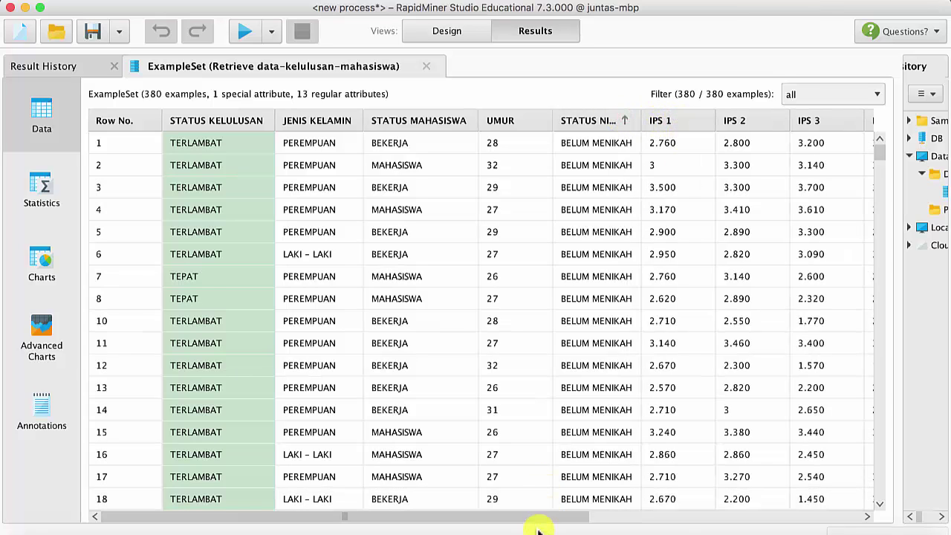
drag(540, 516, 908, 513)
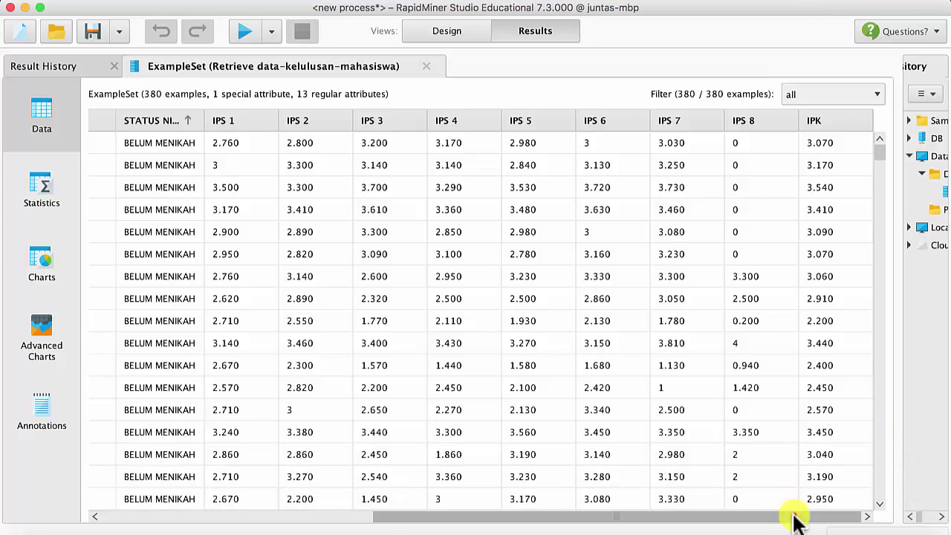
drag(795, 518, 494, 528)
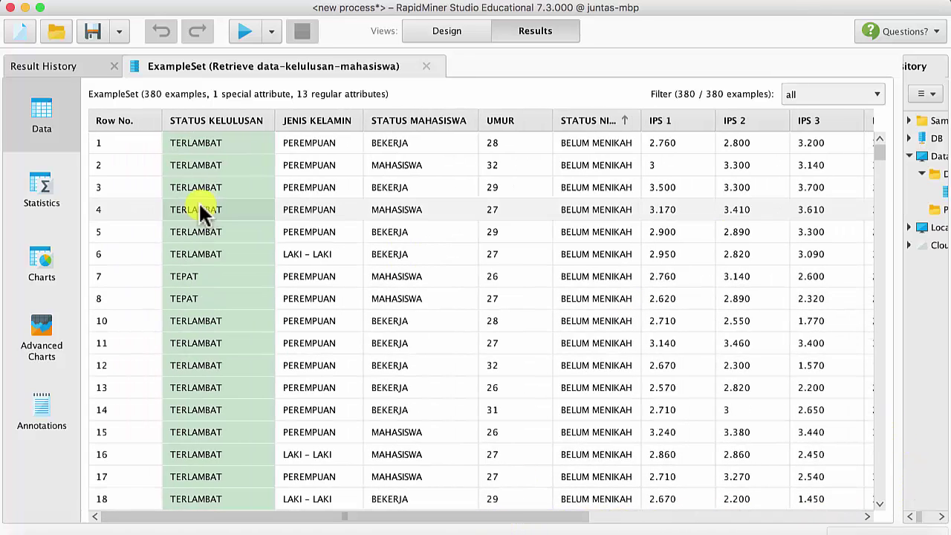
View the attribute statistics of the retrieved data and display the data as a Scatter chart.
click(20, 202)
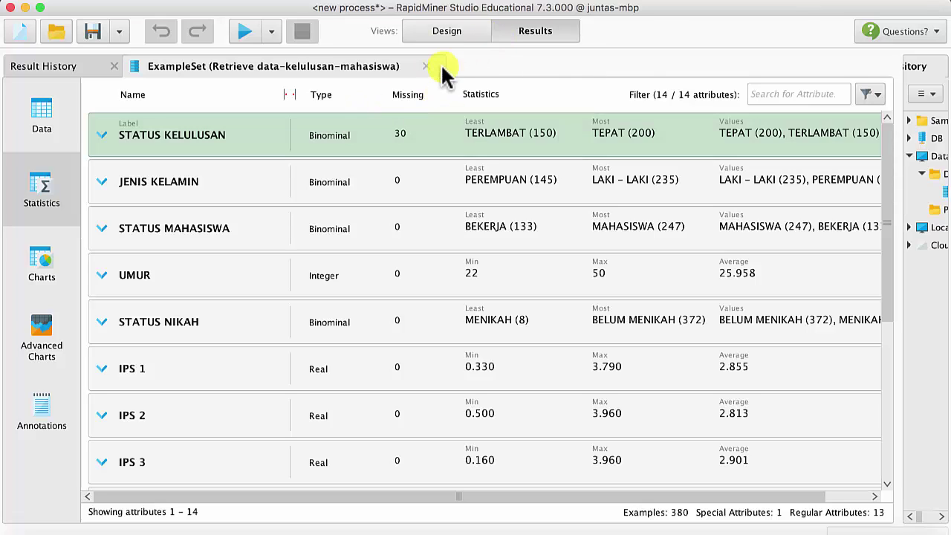
click(41, 260)
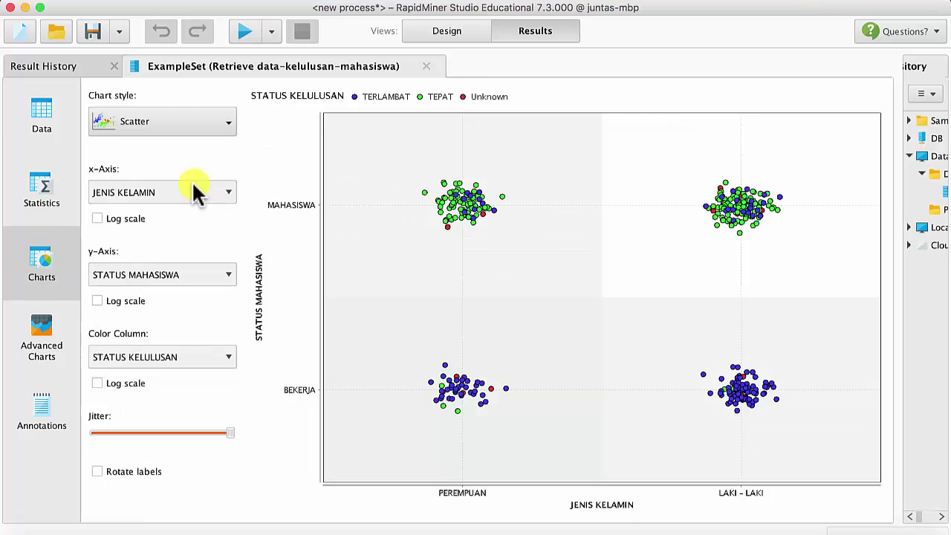
click(163, 130)
click(143, 197)
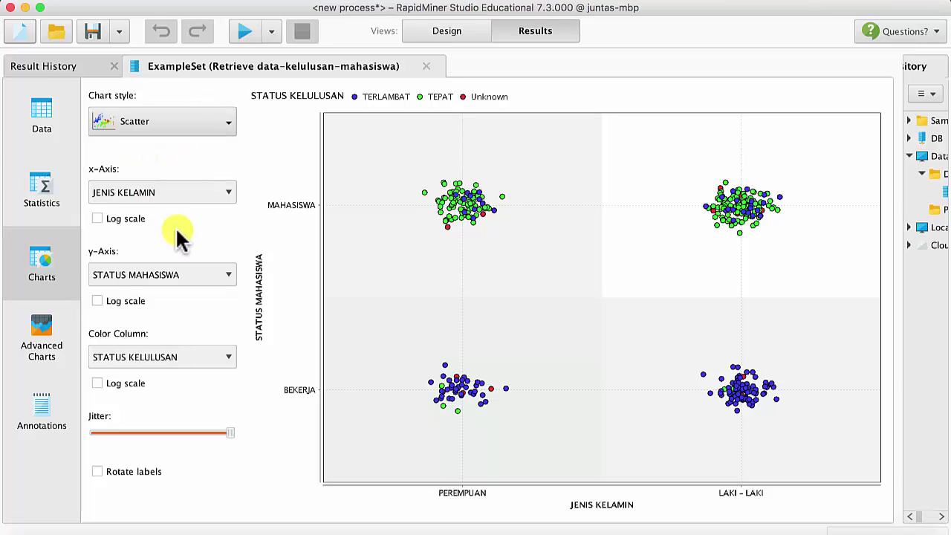
Plot JENIS KELAMIN on the x-axis against STATUS MAHASISWA on the y-axis, with STATUS KELULUSAN as the color column.
click(182, 194)
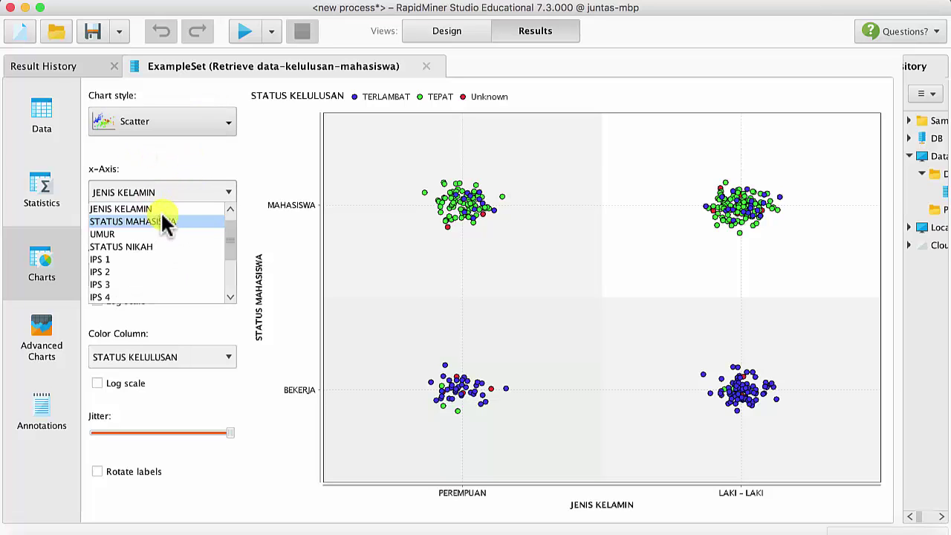
click(164, 209)
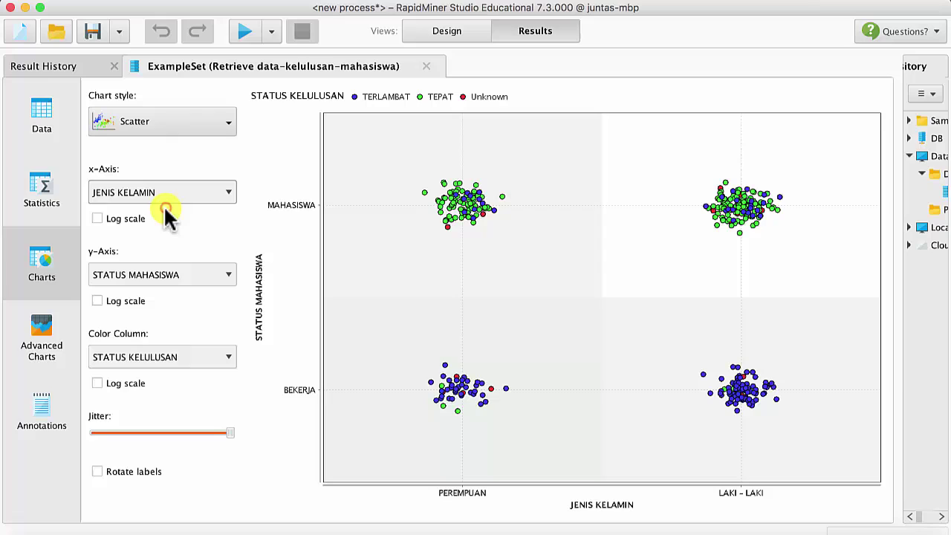
click(202, 274)
click(196, 293)
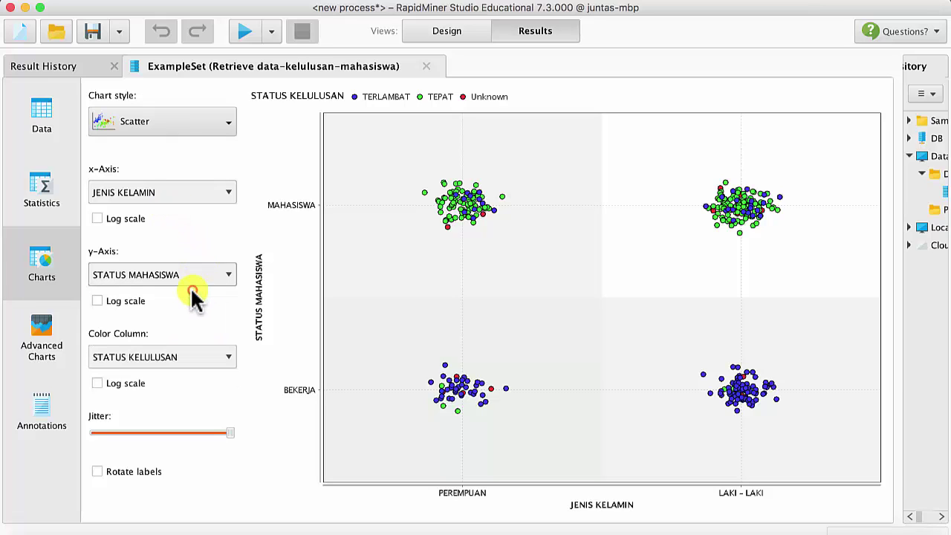
click(194, 359)
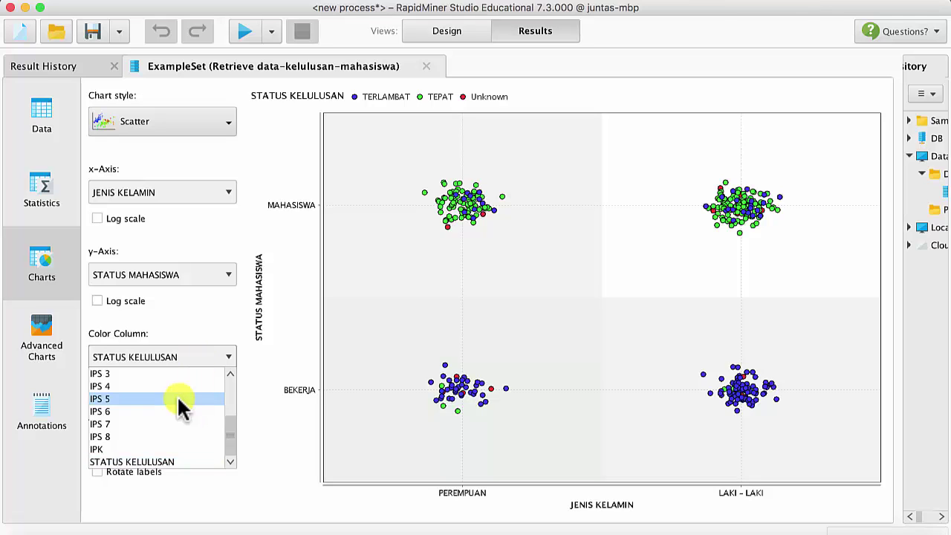
click(156, 461)
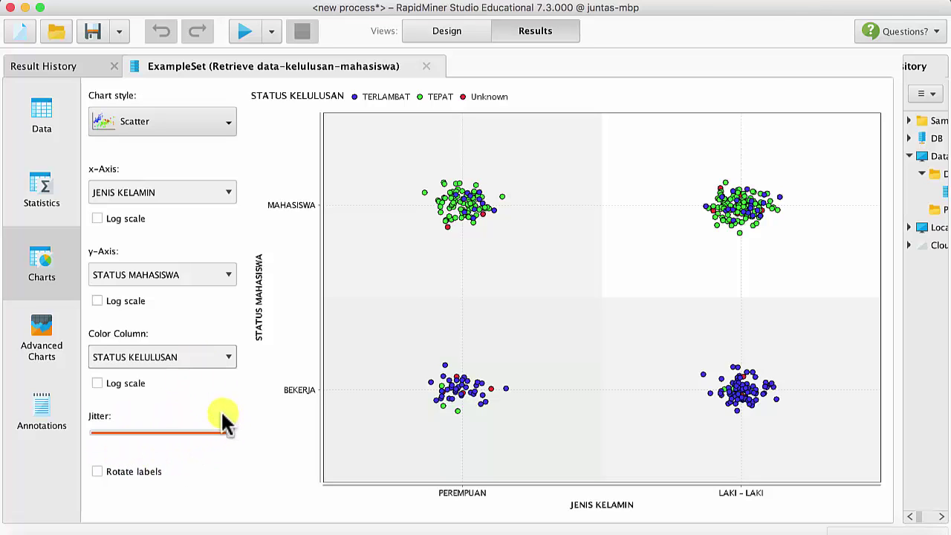
Adjust the scatter chart's jitter toward its maximum to spread the overlapping points.
drag(230, 433, 302, 439)
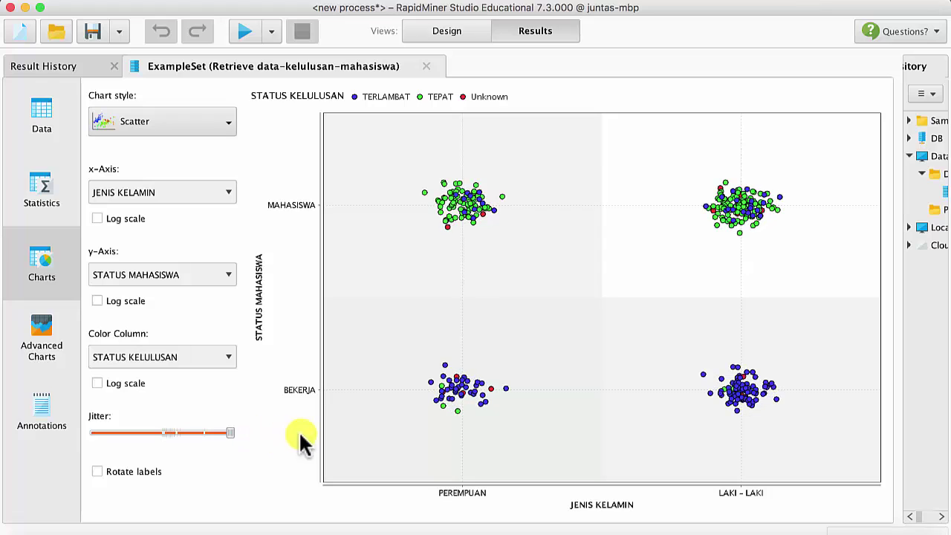
drag(226, 435, 255, 439)
click(221, 434)
Check the attribute statistics for missing values and look in the data table for rows with a missing STATUS KELULUSAN.
click(8, 194)
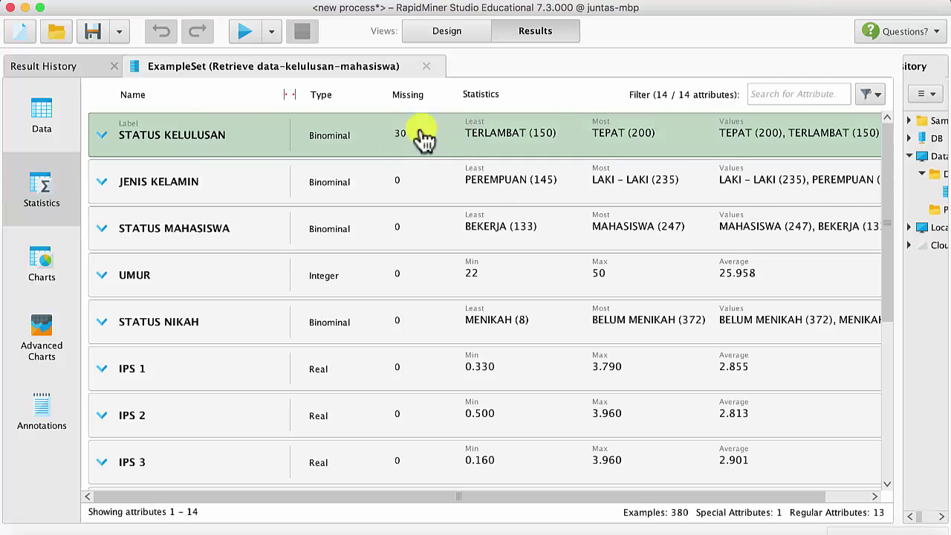
click(43, 120)
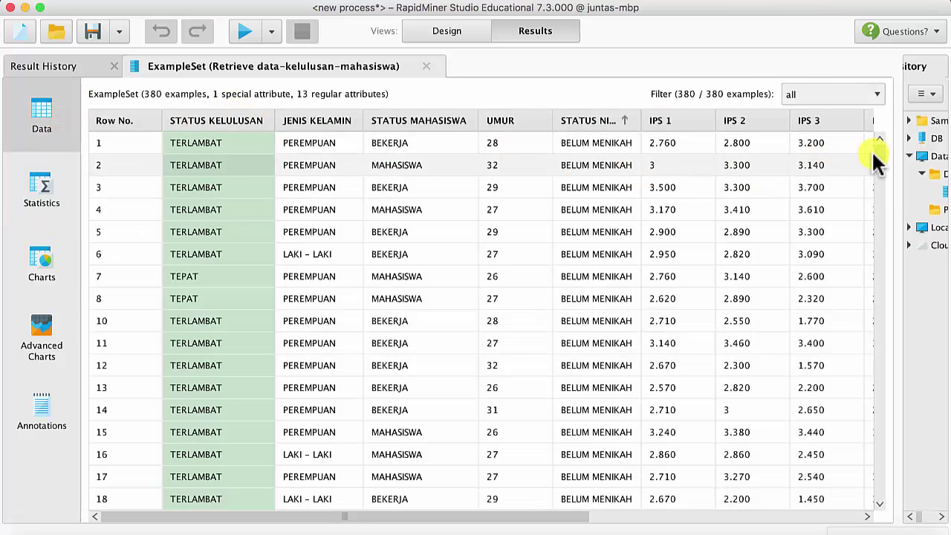
drag(877, 152, 877, 236)
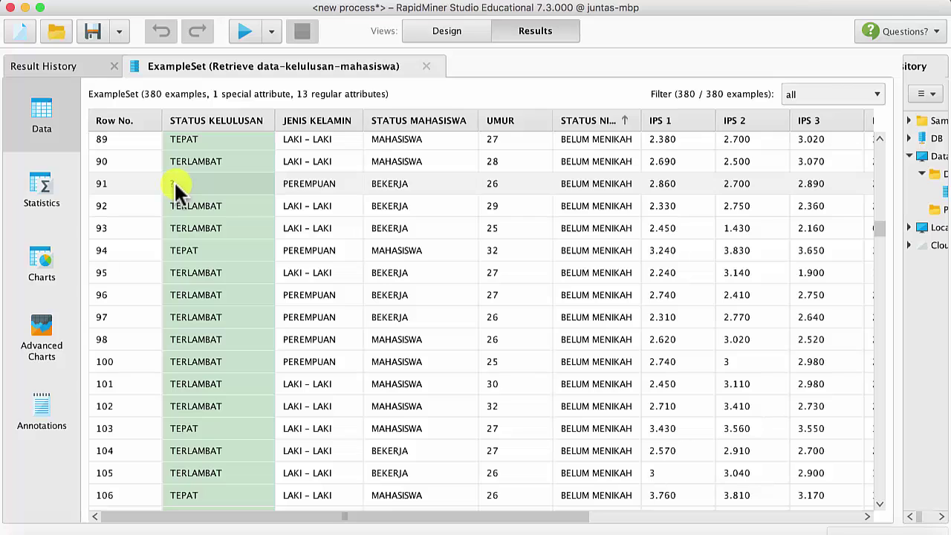
Return to the Design view, search the operators for "filter" and insert Filter Examples between Retrieve and the result port.
click(455, 29)
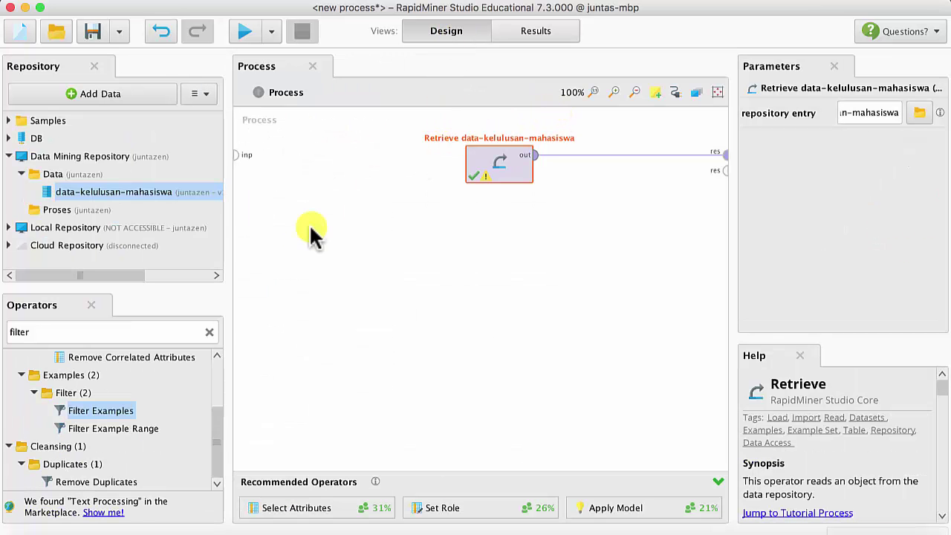
double_click(92, 336)
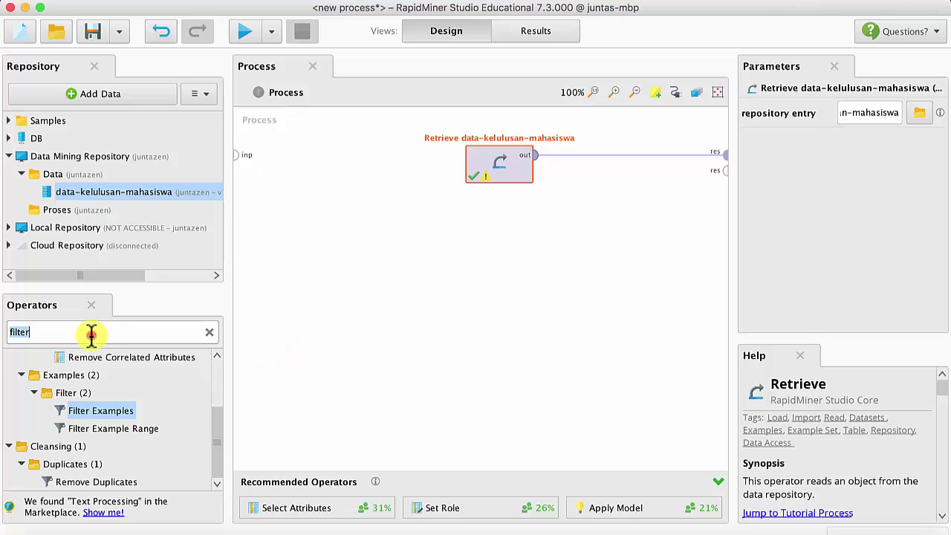
key(BackSpace)
text(f)
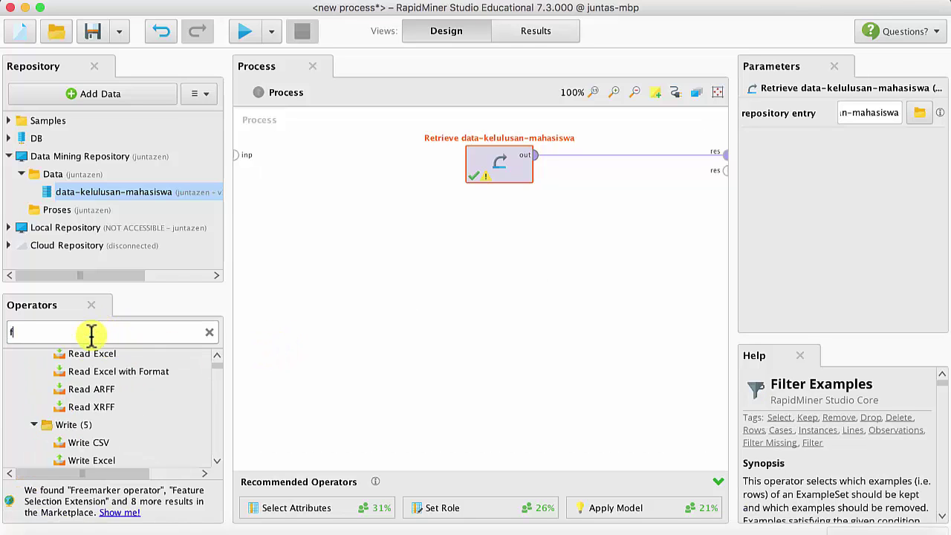
text(ilter)
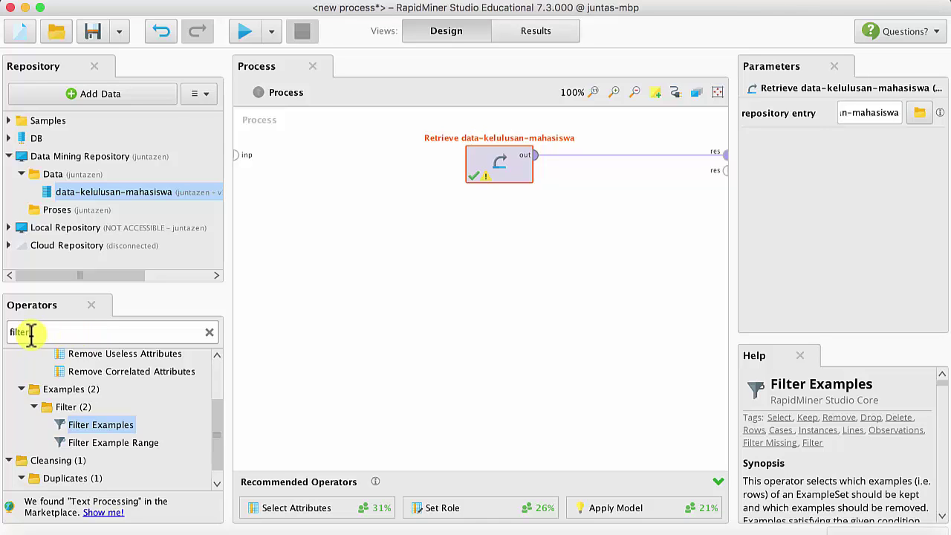
drag(87, 423, 615, 153)
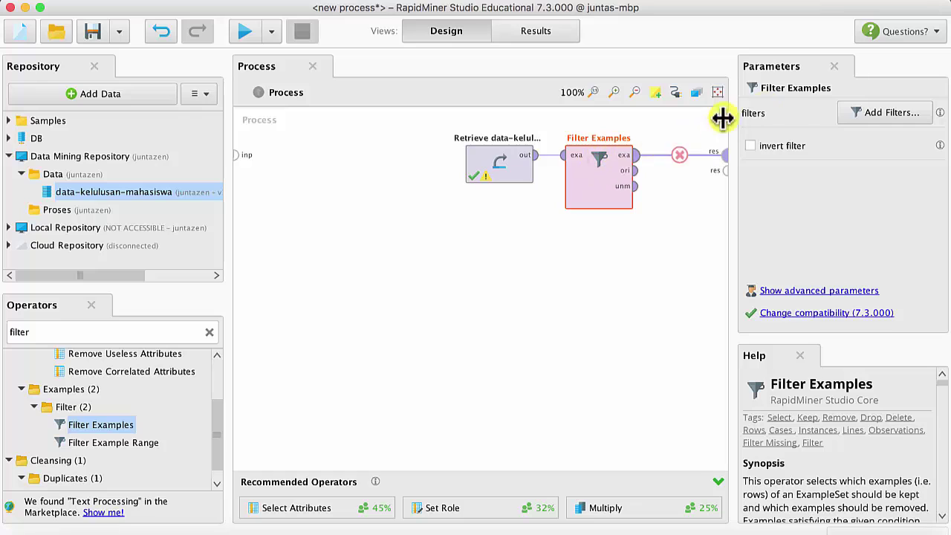
Define the Filter Examples condition as STATUS KELULUSAN is not missing and run the process.
click(879, 116)
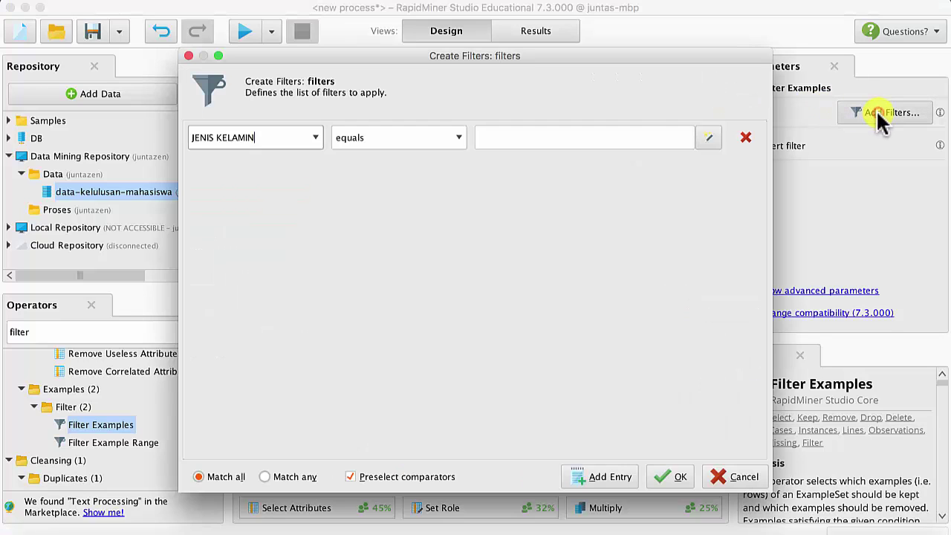
click(315, 138)
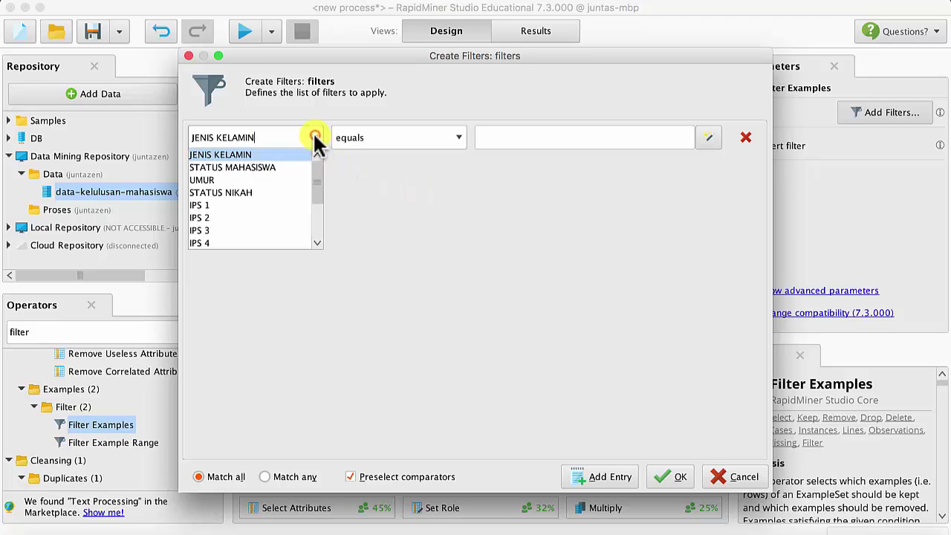
drag(315, 177, 310, 230)
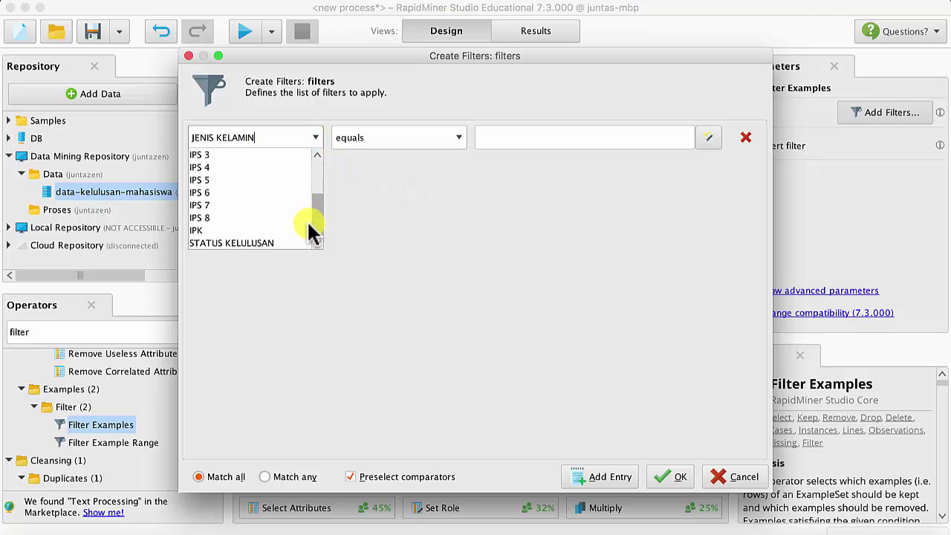
click(290, 244)
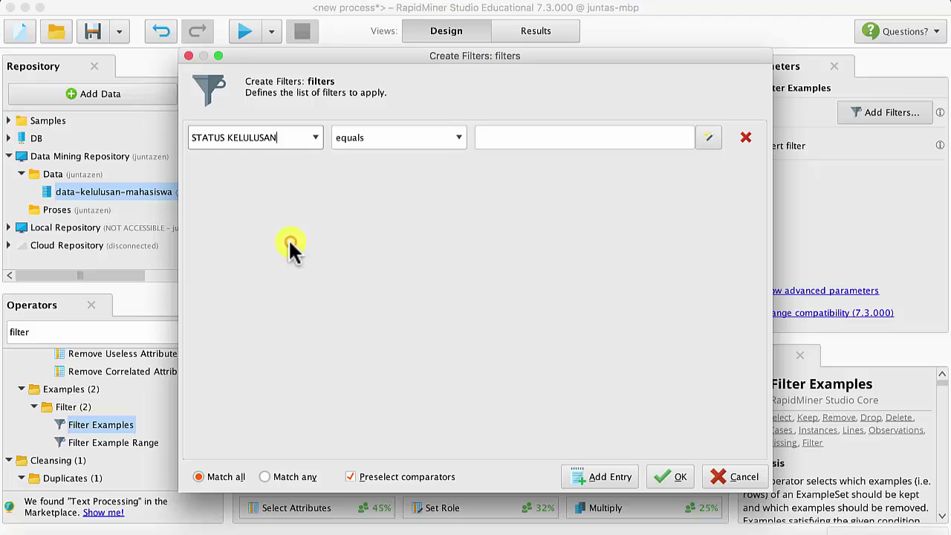
click(458, 138)
drag(463, 180, 458, 230)
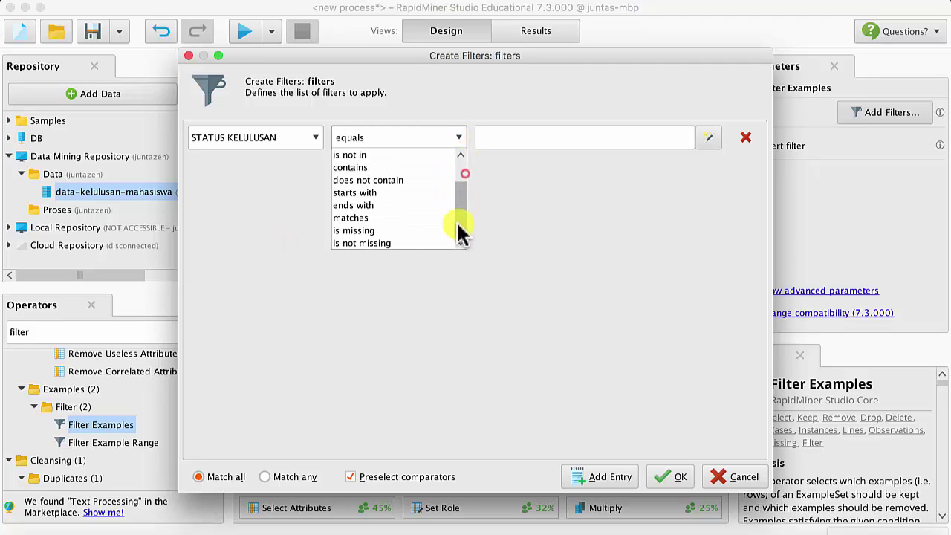
click(405, 244)
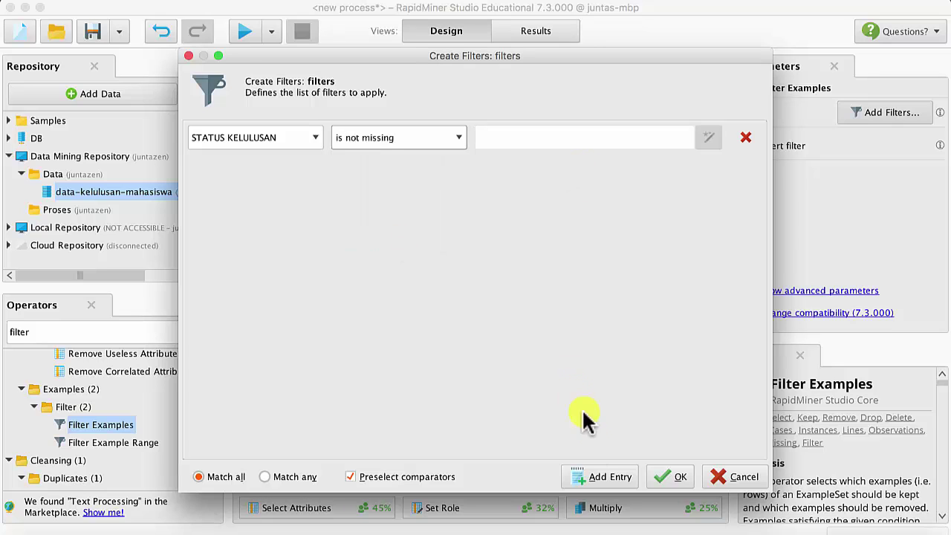
click(672, 479)
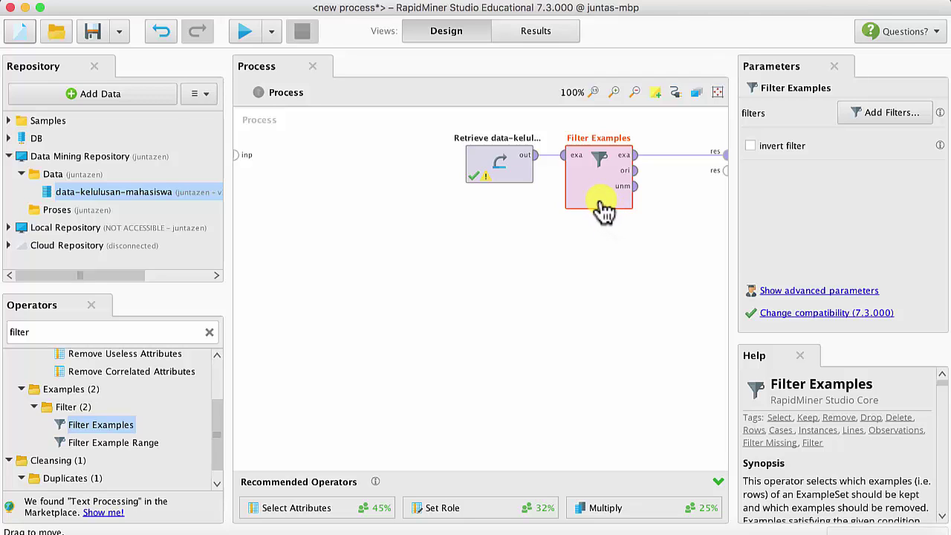
click(247, 31)
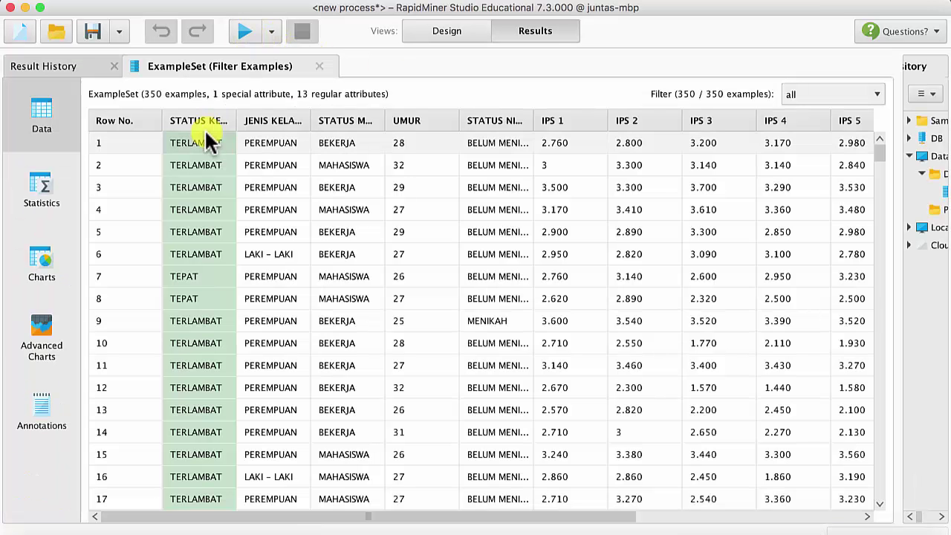
Check the filtered examples' attribute statistics for missing values and inspect the scatter chart at reduced and maximum jitter.
click(40, 176)
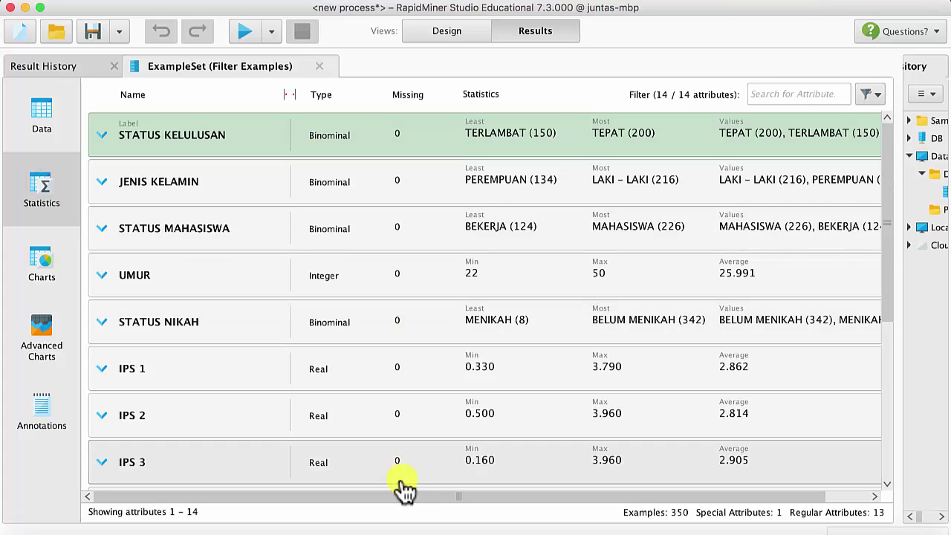
drag(888, 229, 897, 209)
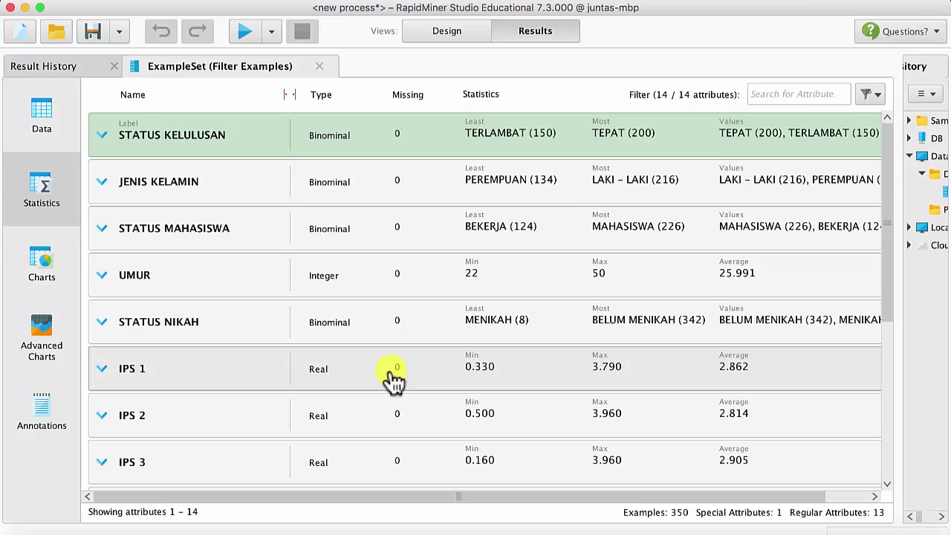
click(49, 269)
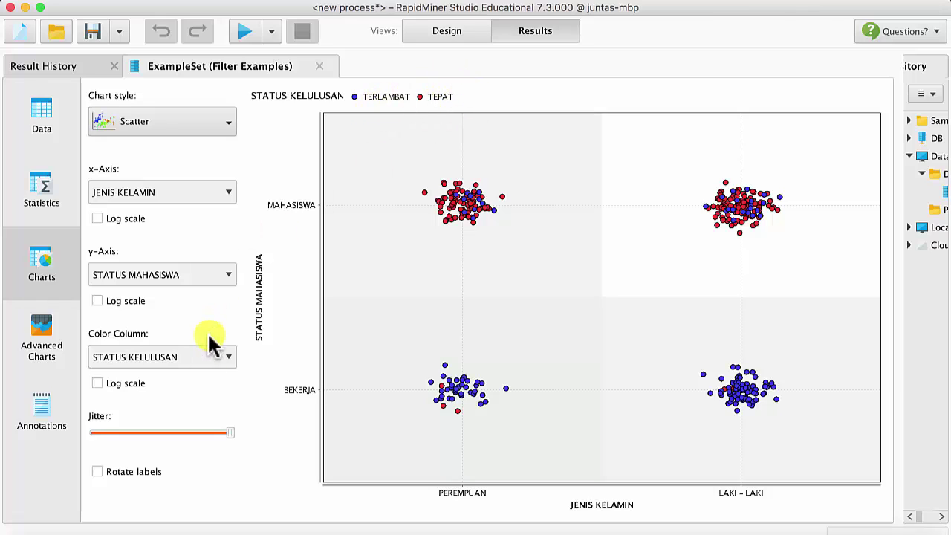
mouse_move(227, 430)
mouse_down()
mouse_move(193, 431)
mouse_move(213, 434)
mouse_up()
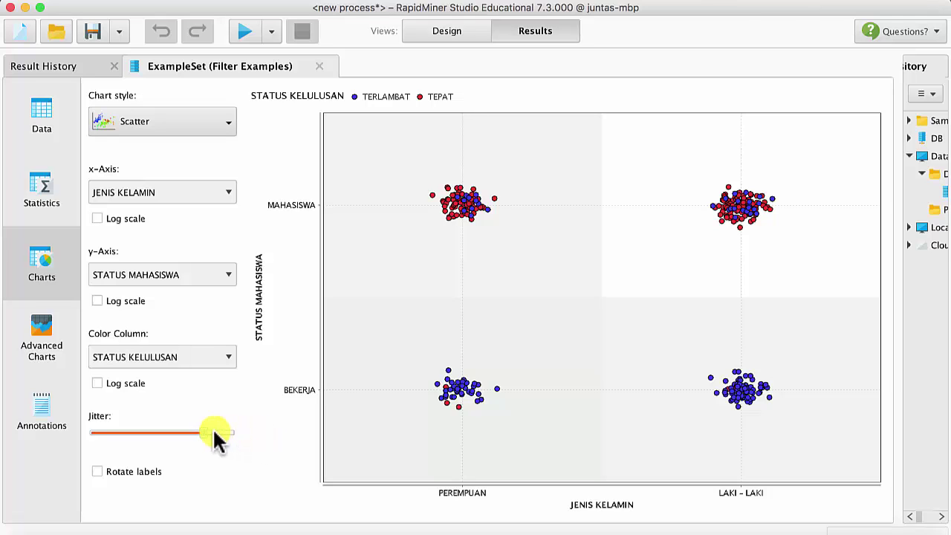
drag(201, 429, 268, 429)
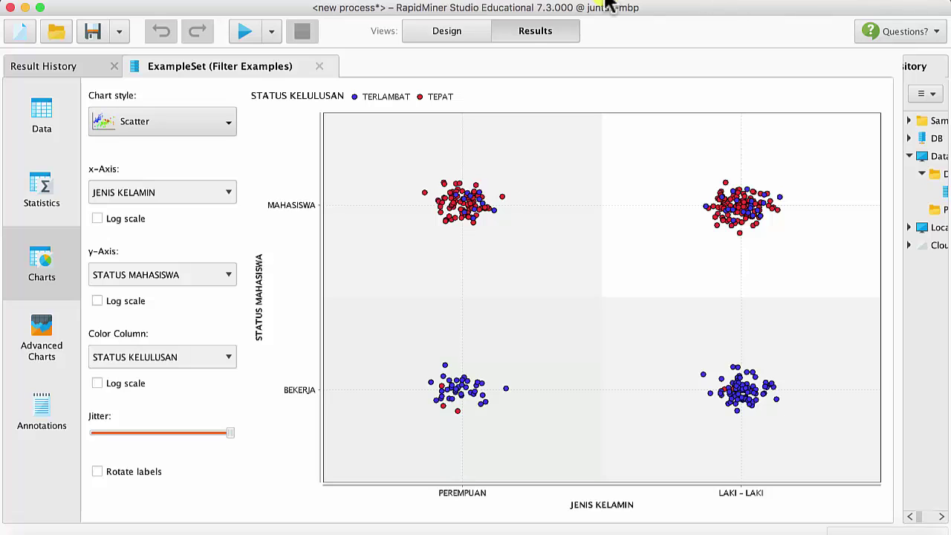
Return to the Design view and store the process in the Proses folder as "1. Proses Memfilter Data Kelulusan Mahasiswa - Missing Data".
click(446, 31)
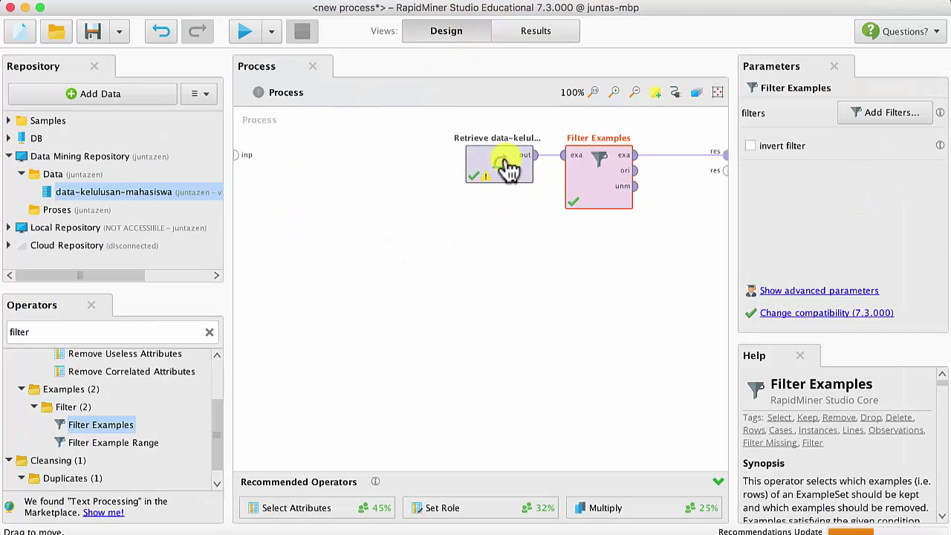
drag(542, 145, 584, 166)
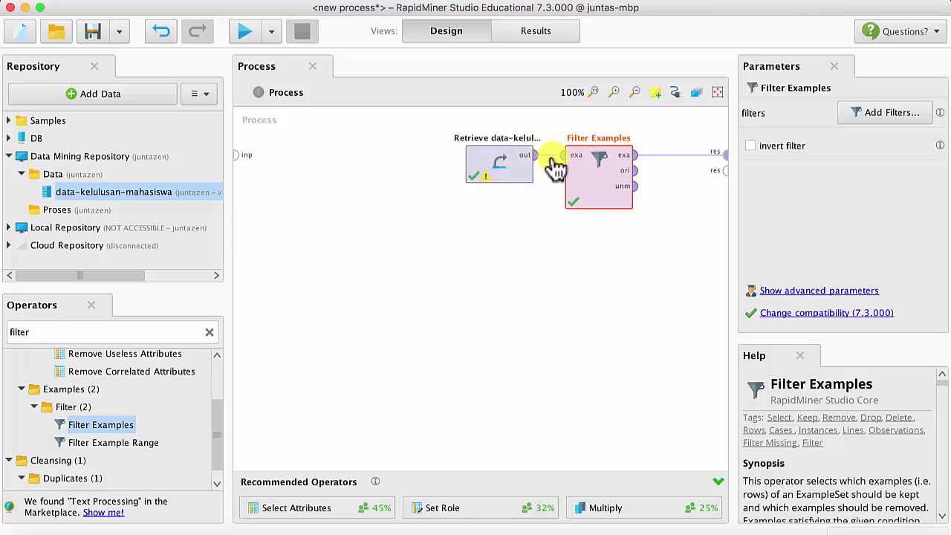
click(52, 210)
right_click(50, 208)
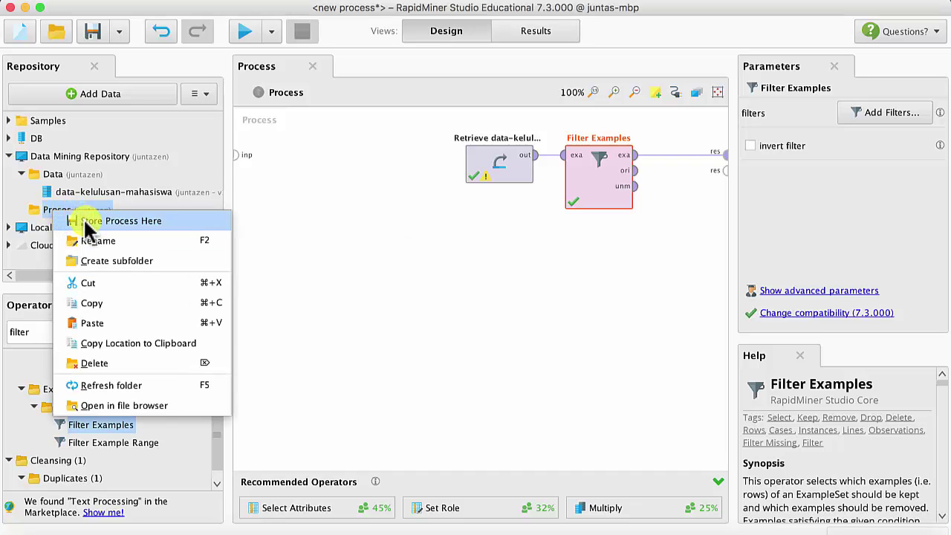
click(112, 221)
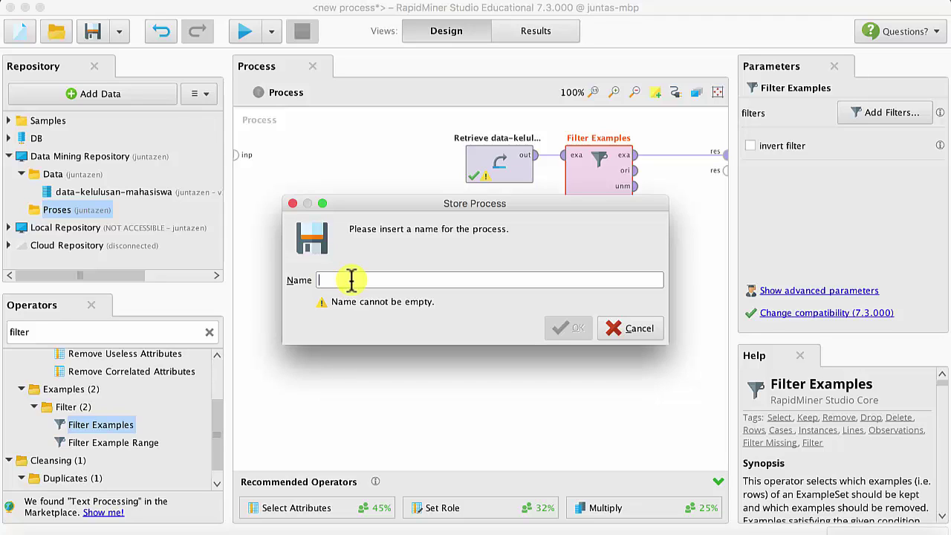
text(1. Pros)
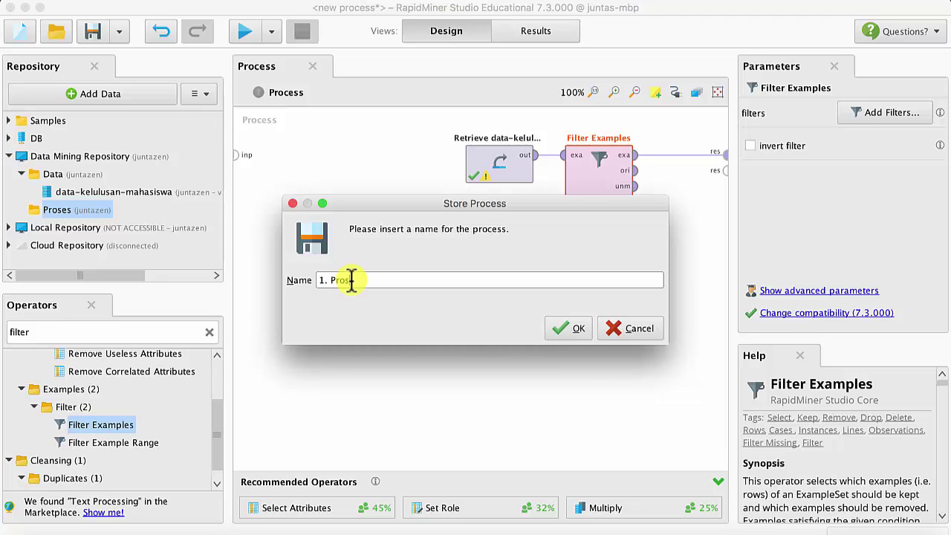
text(es Memfilter Data Kelulusan Mahasiswa – Missing Da)
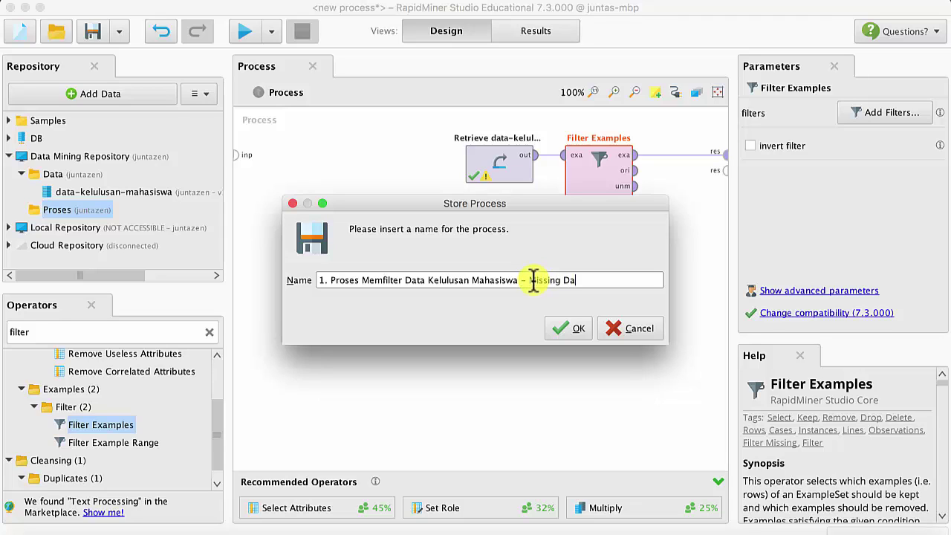
text(ta)
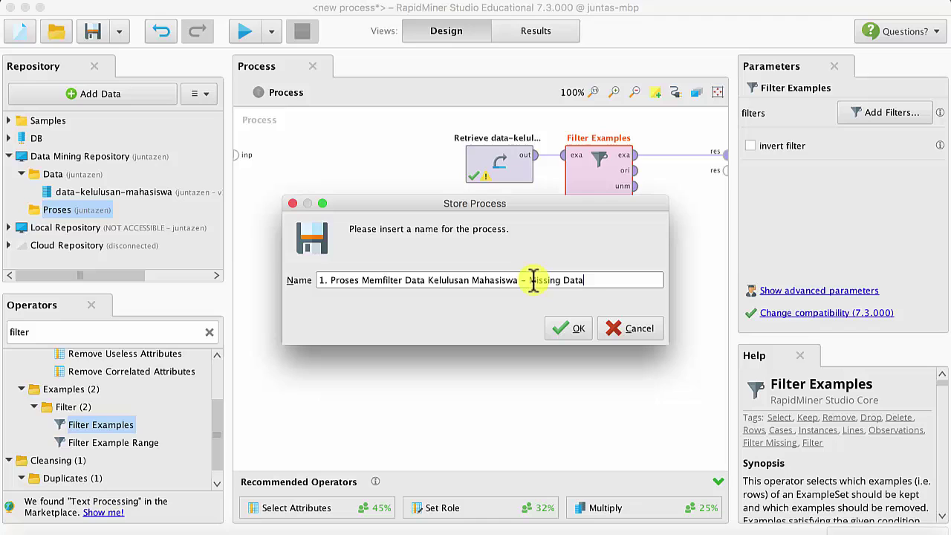
click(571, 330)
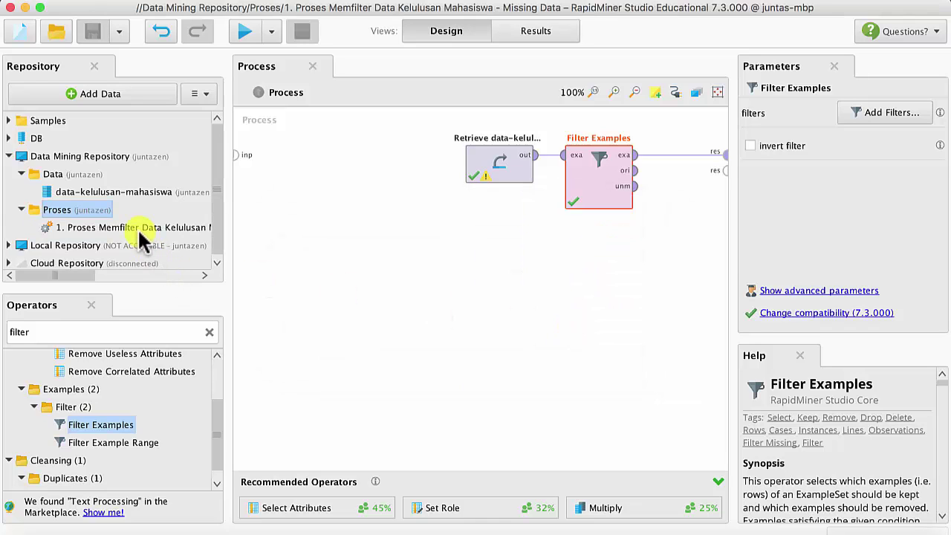
Delete Retrieve and Filter Examples from the canvas and reopen the stored process from the Proses folder, discarding the deletion.
click(139, 231)
drag(429, 125, 661, 244)
key(Delete)
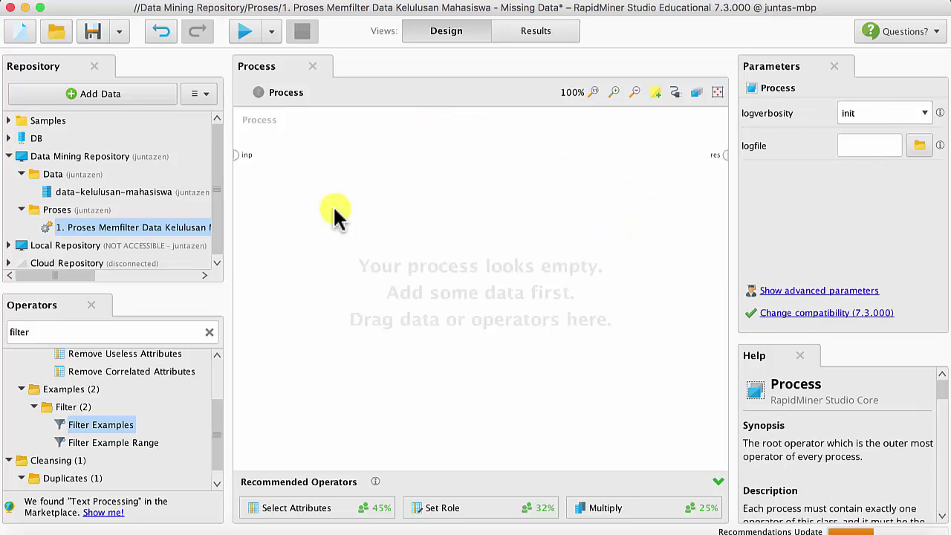
double_click(88, 234)
click(582, 310)
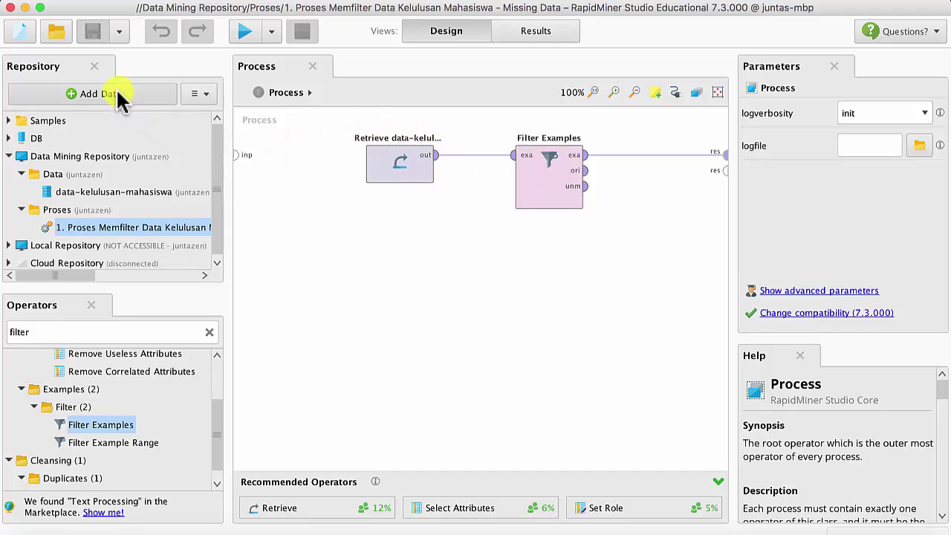
Clear the reopened process by deleting both the Retrieve and Filter Examples operators.
click(334, 126)
drag(420, 163, 643, 253)
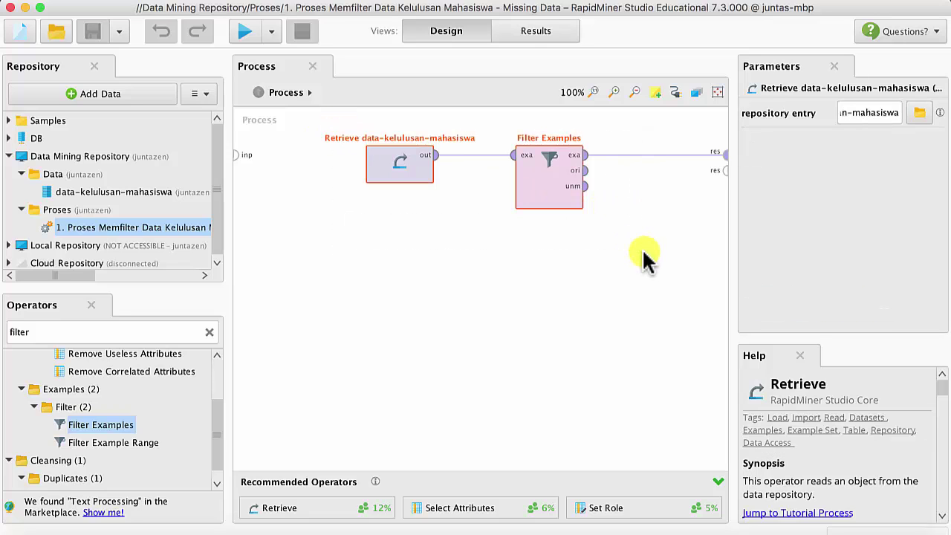
key(Delete)
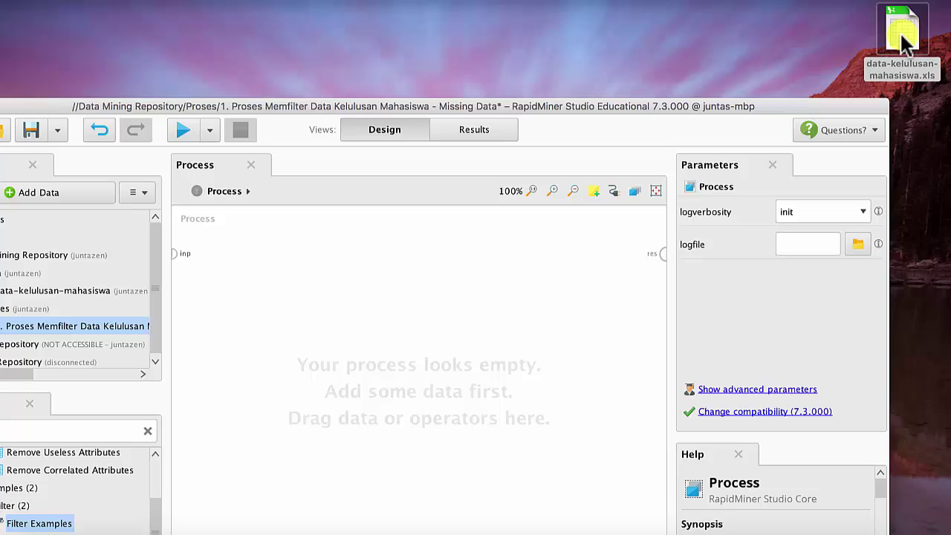
Start importing data-kelulusan-mahasiswa.xls from the desktop with sheet Data MHS 1 and cell range A:R, excluding the ID column.
drag(905, 41, 518, 296)
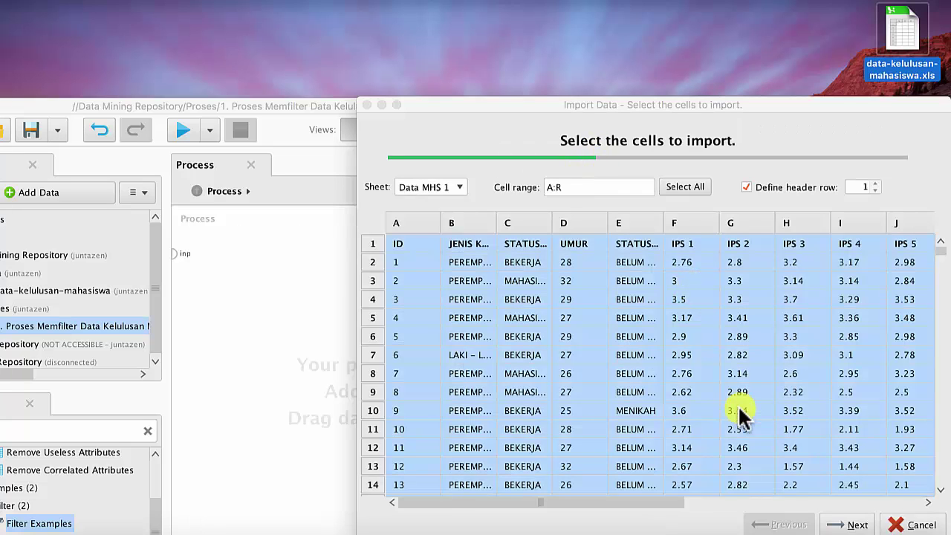
click(860, 525)
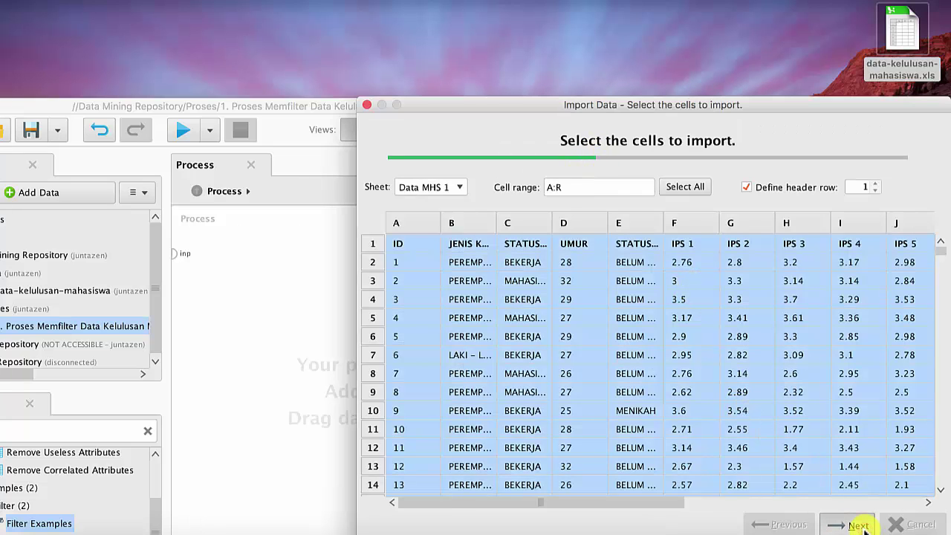
click(860, 525)
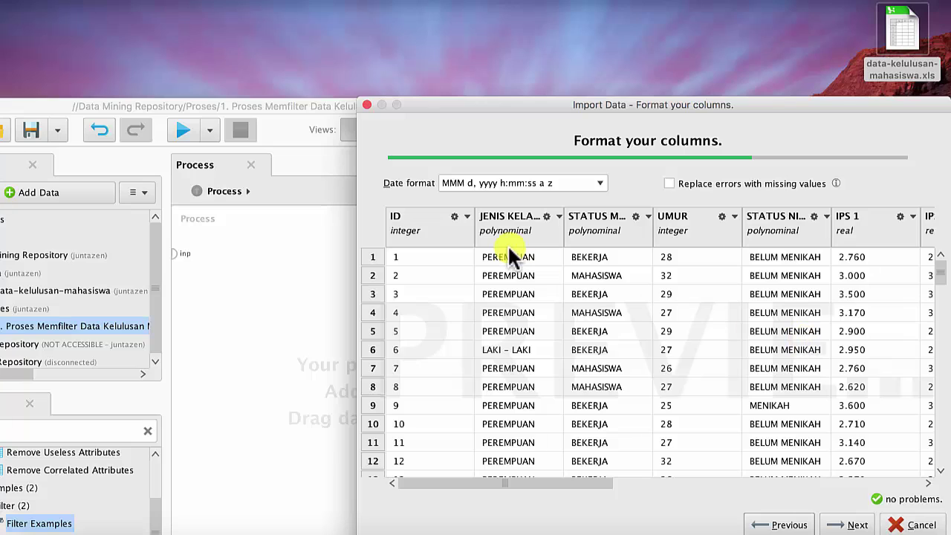
click(465, 217)
click(465, 214)
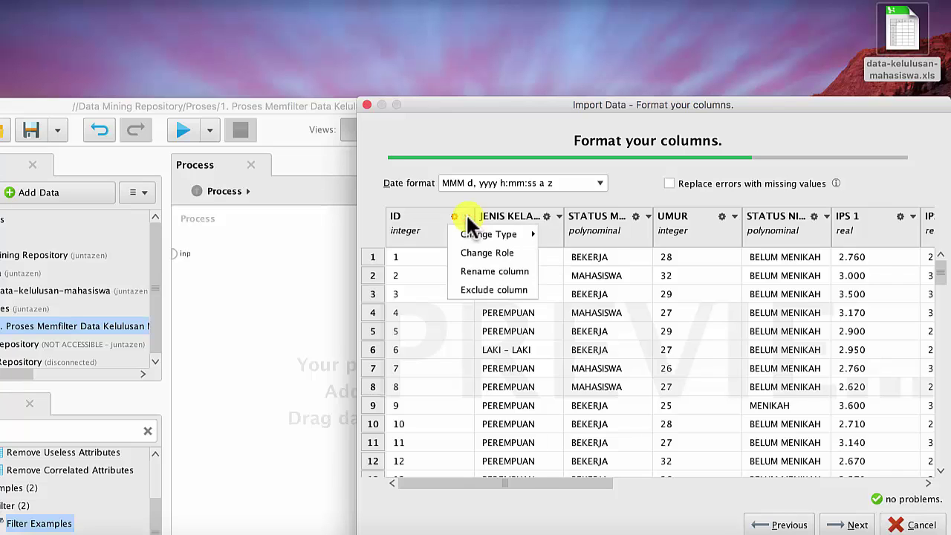
mouse_move(492, 232)
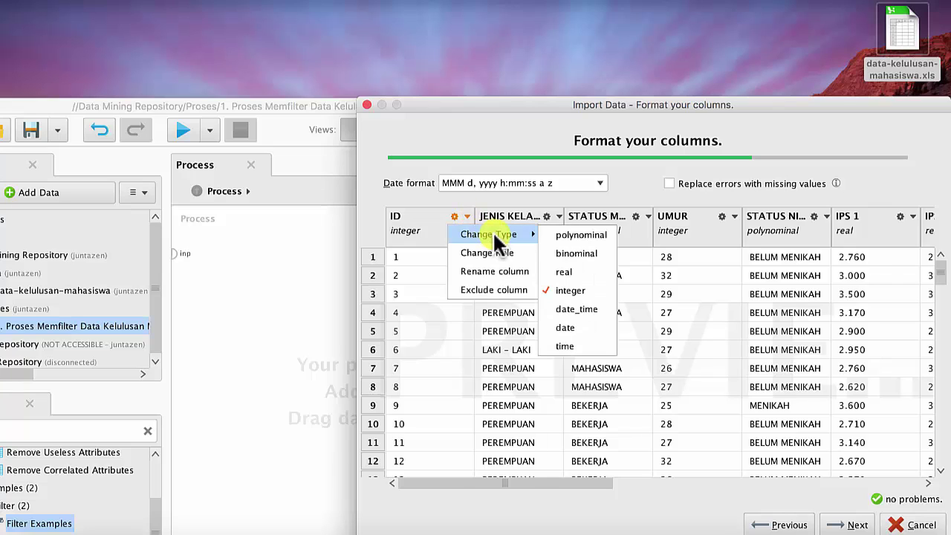
click(464, 290)
Change the type of the JENIS KELAMIN, STATUS MAHASISWA and STATUS NIKAH columns to binominal.
click(558, 215)
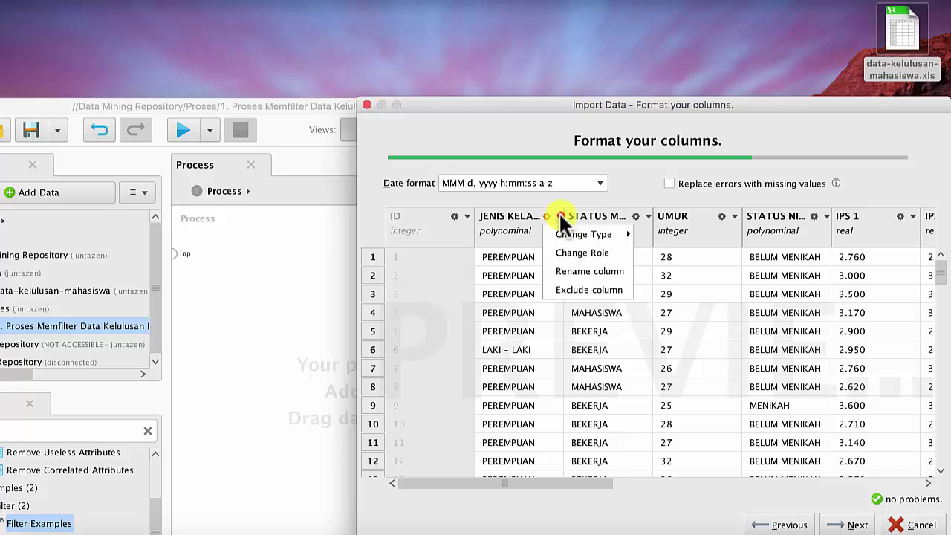
mouse_move(605, 234)
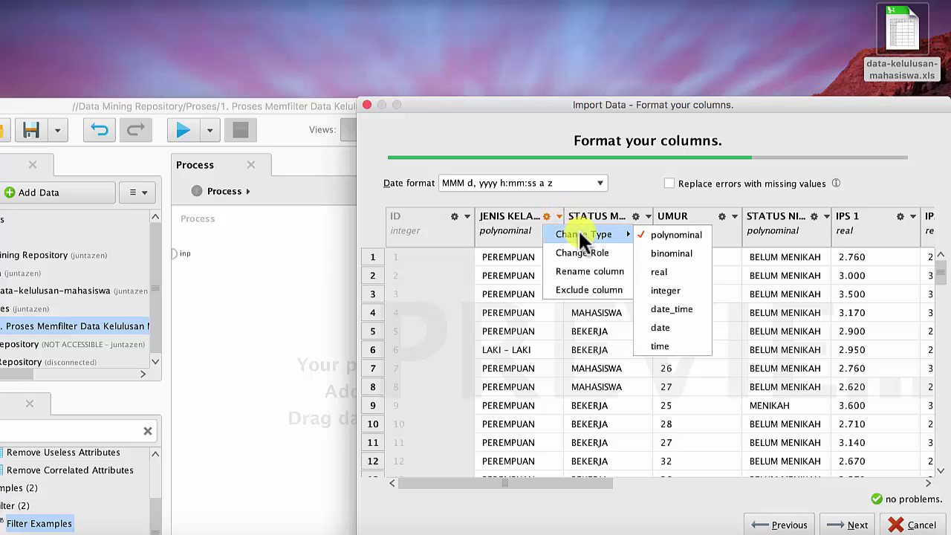
click(662, 253)
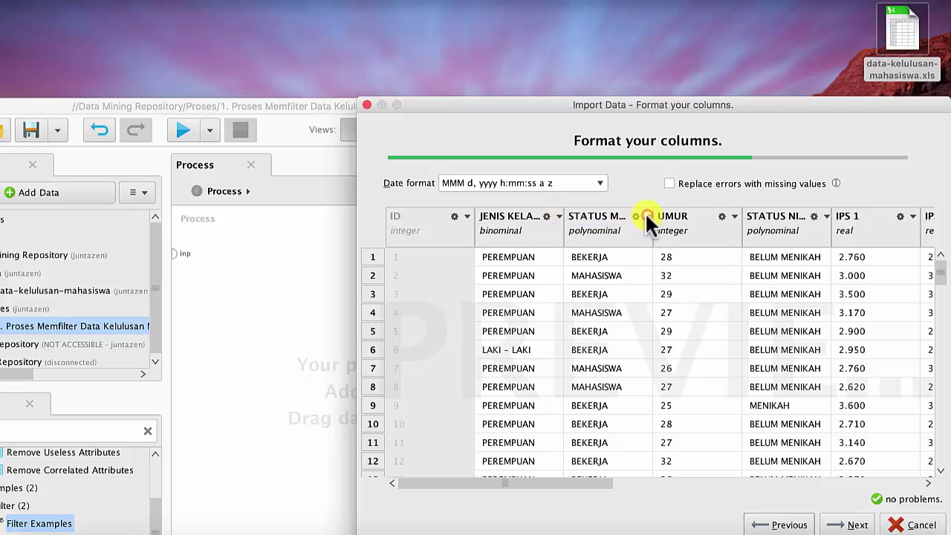
click(647, 216)
mouse_move(661, 230)
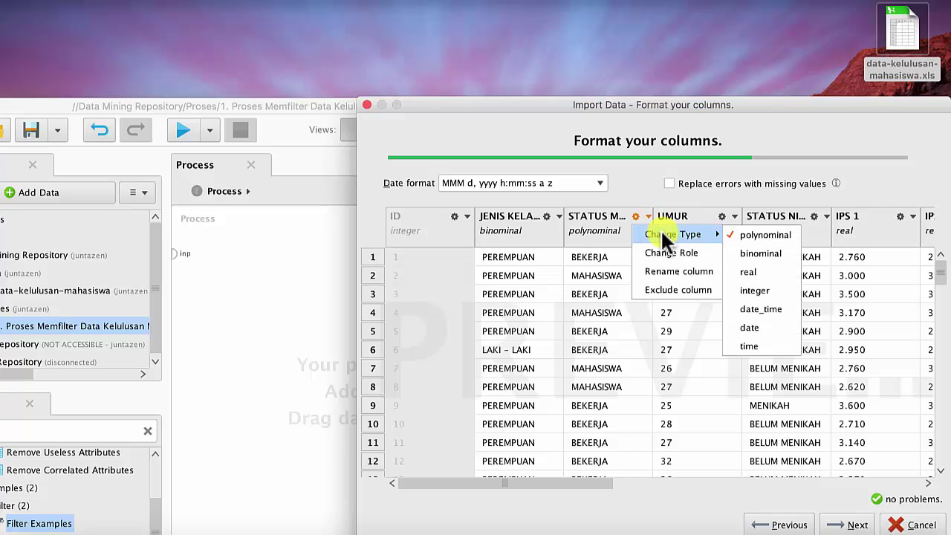
click(749, 255)
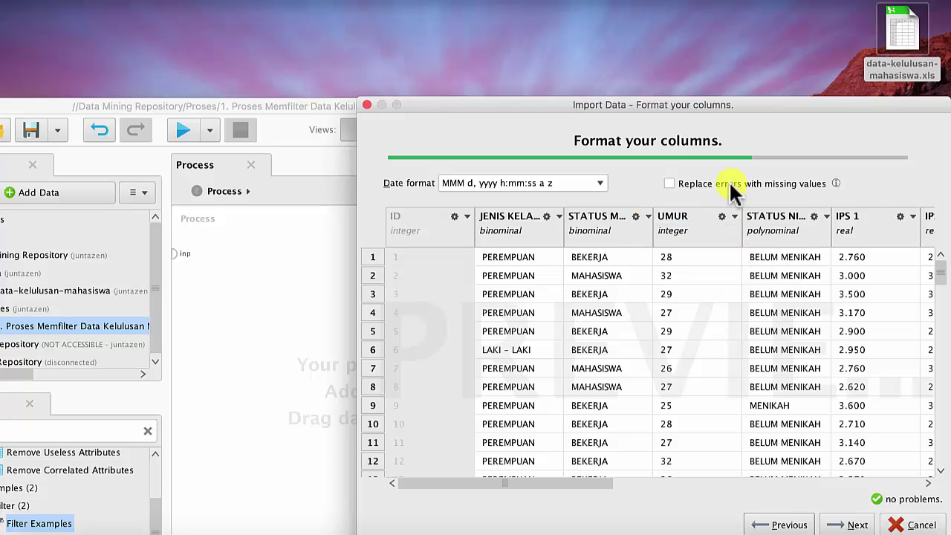
click(826, 216)
mouse_move(834, 232)
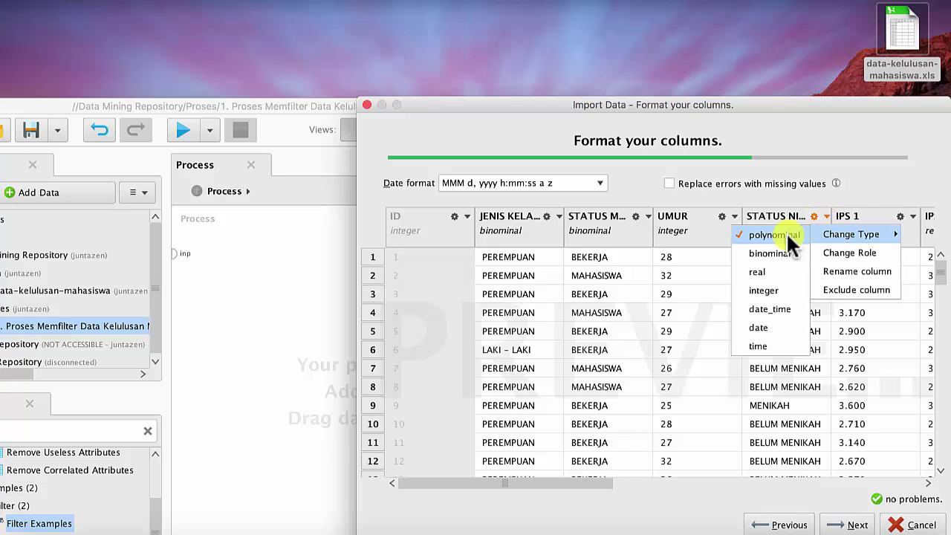
click(769, 252)
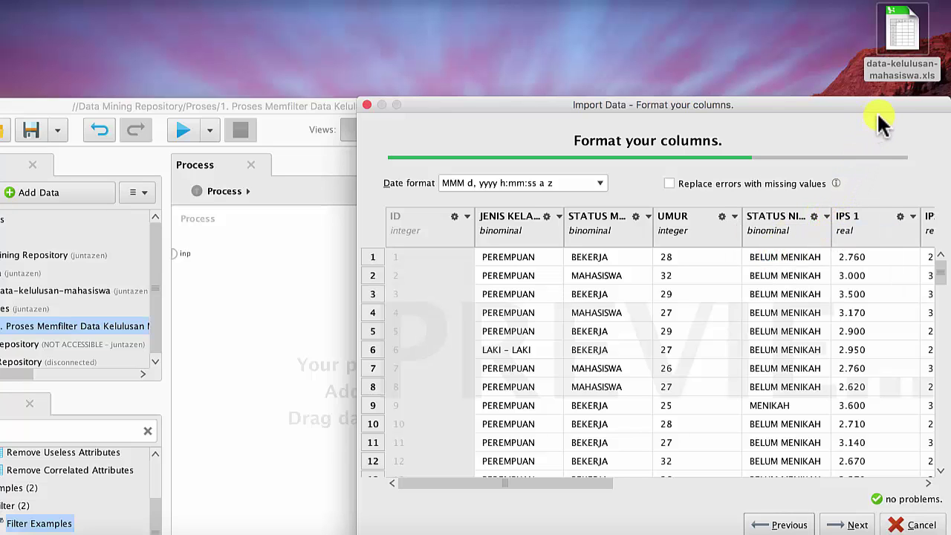
Change the type of the STATUS KELULUSAN column to binominal.
click(743, 483)
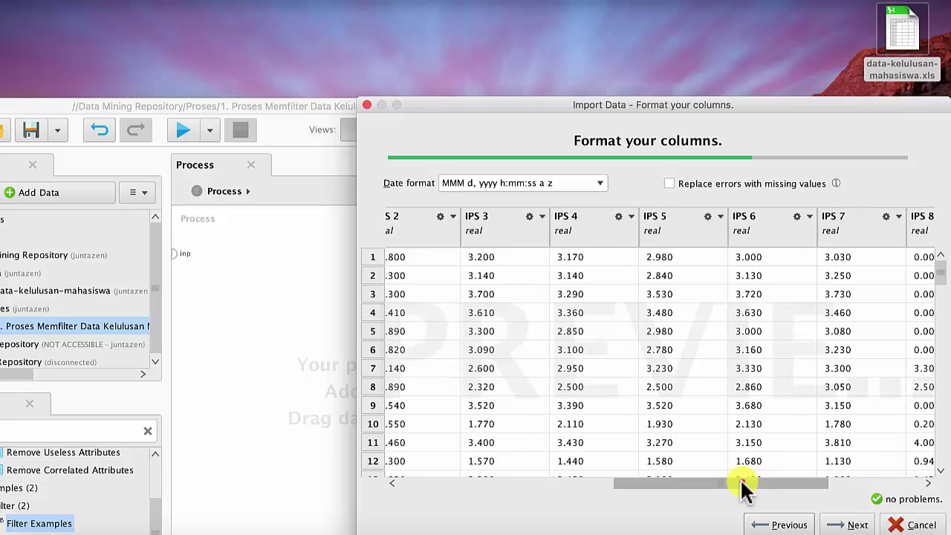
drag(743, 484, 850, 483)
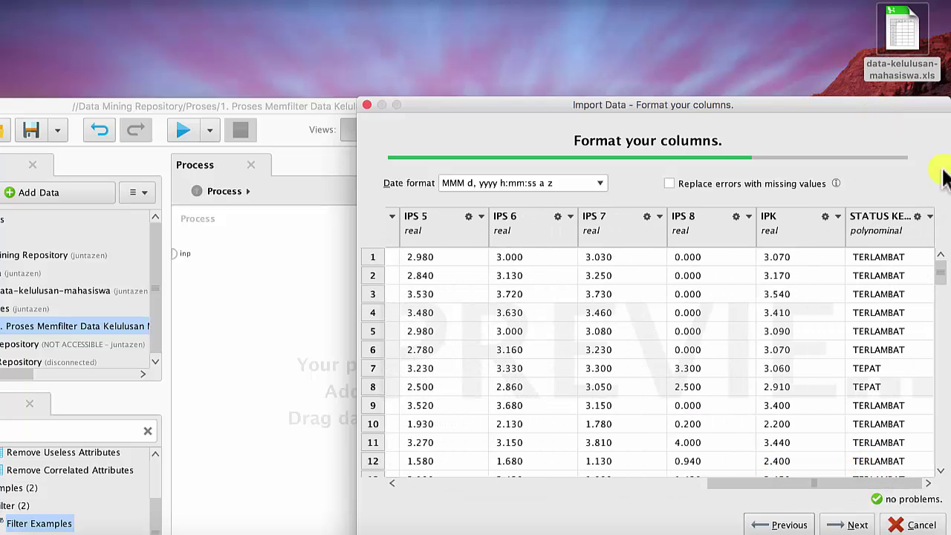
click(929, 217)
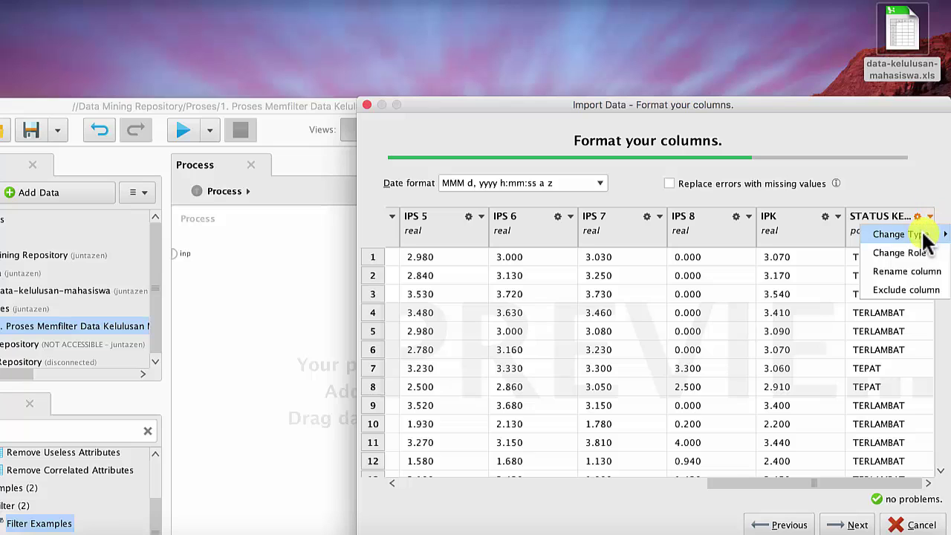
mouse_move(896, 236)
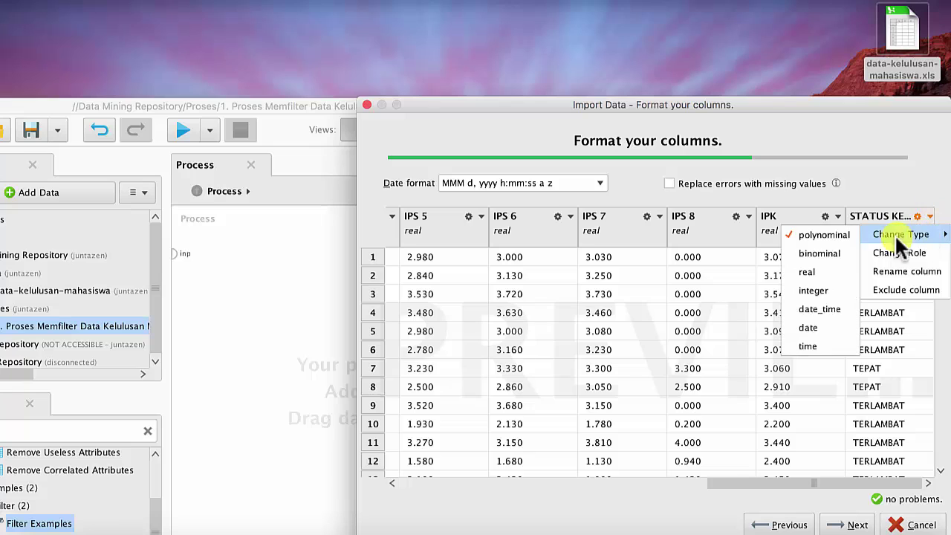
click(845, 254)
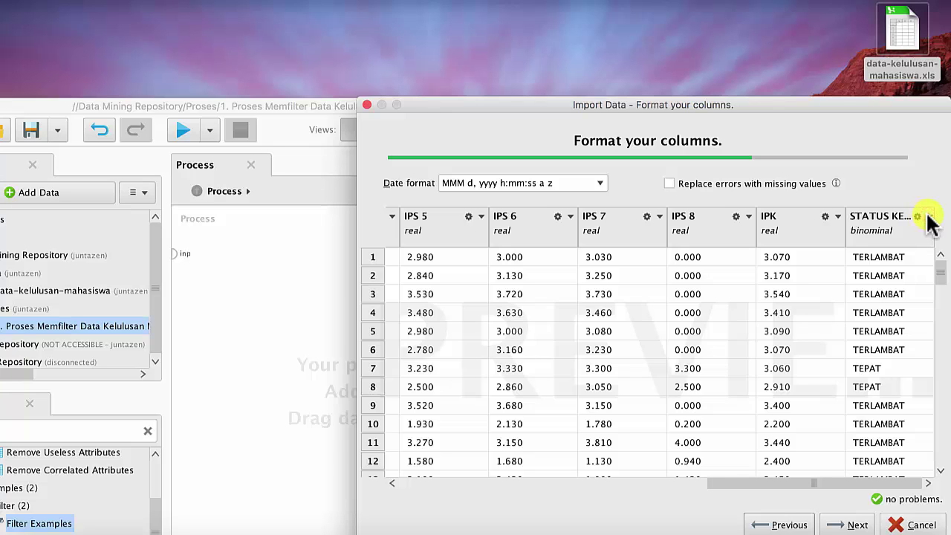
Assign the label role to the STATUS KELULUSAN column.
click(928, 216)
click(903, 251)
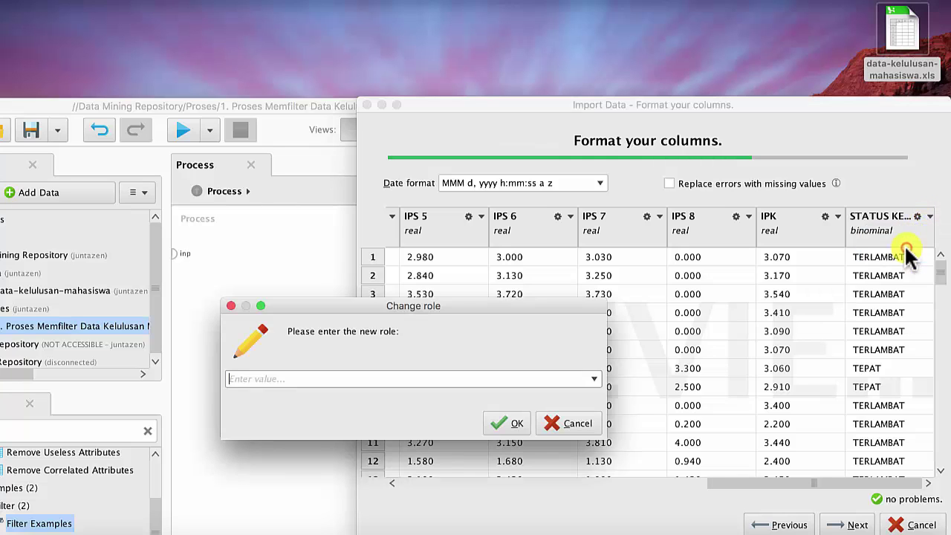
click(591, 381)
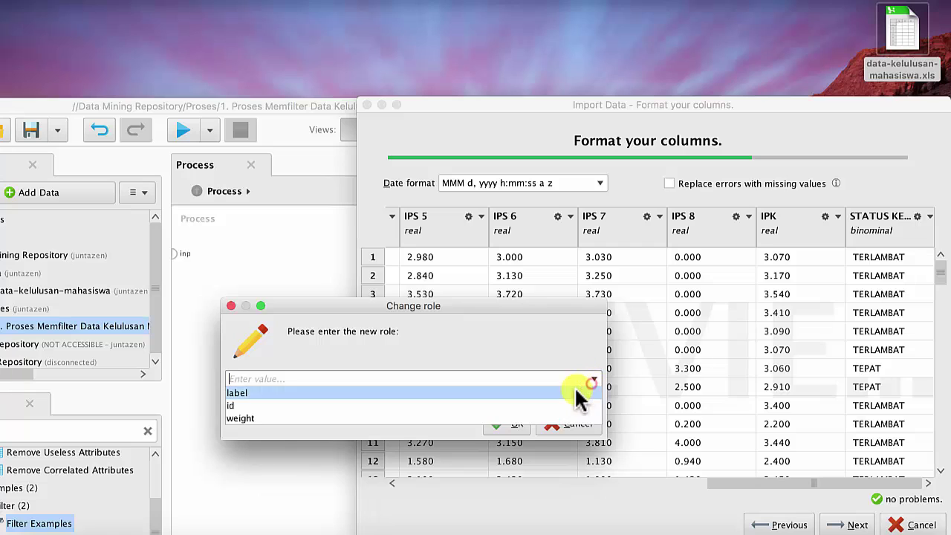
click(574, 392)
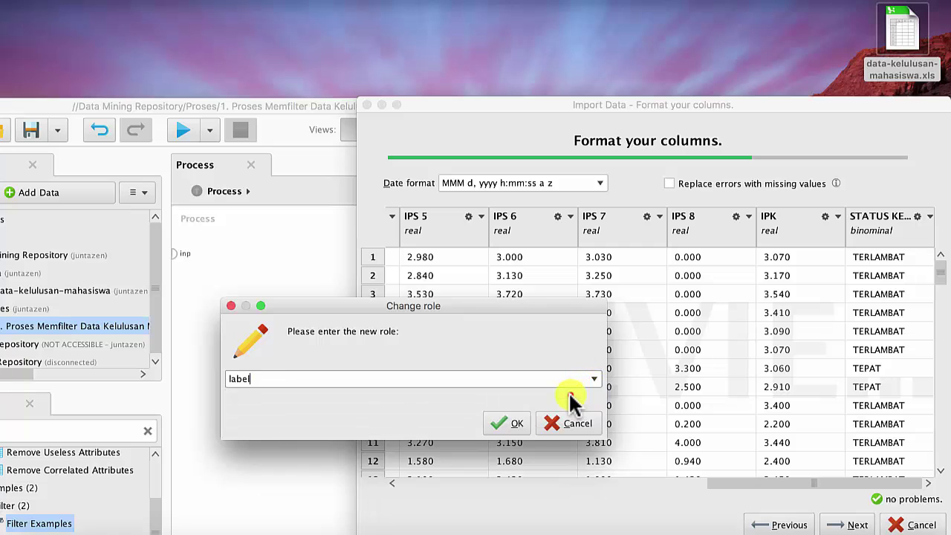
click(516, 422)
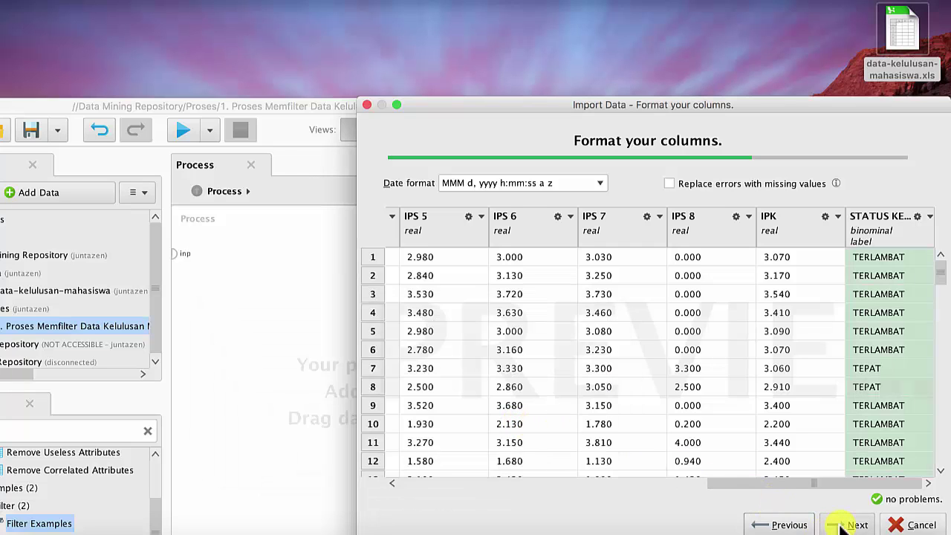
Enable replacing errors with missing values and store the imported data as data-kelulusan-mahasiswa2 in the Data folder of Data Mining Repository.
click(780, 183)
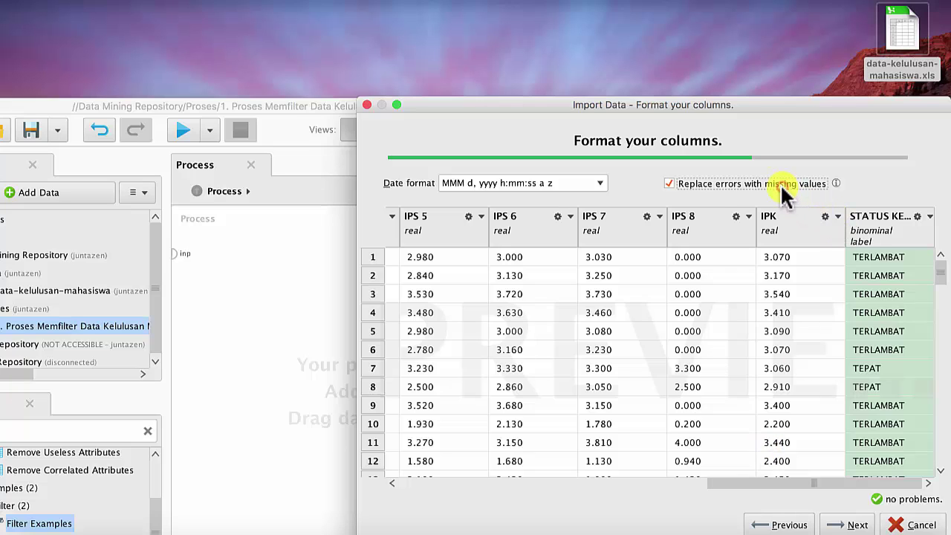
click(851, 525)
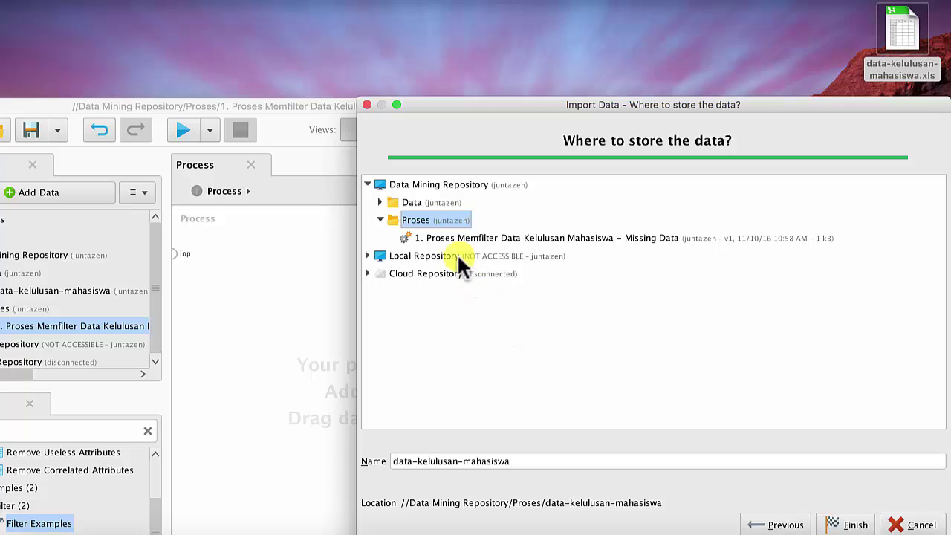
double_click(425, 202)
click(440, 219)
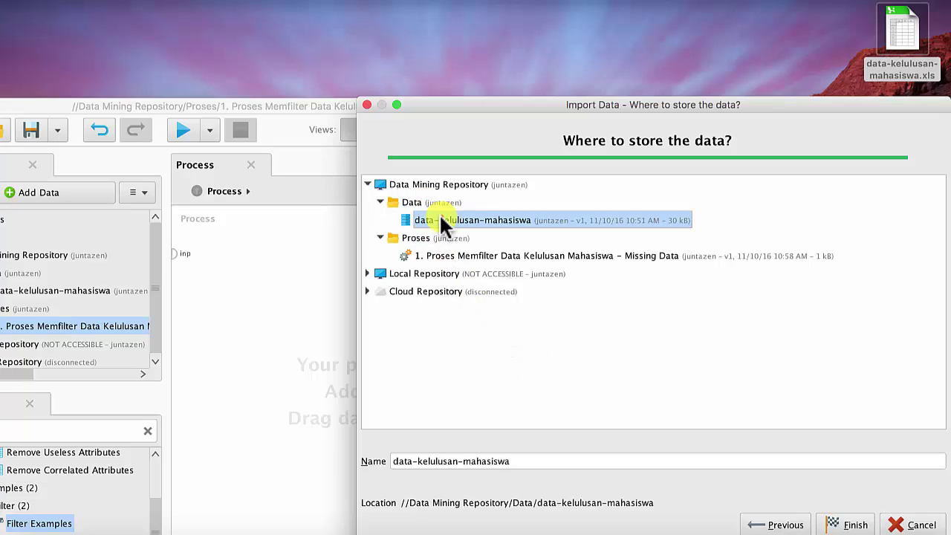
click(512, 461)
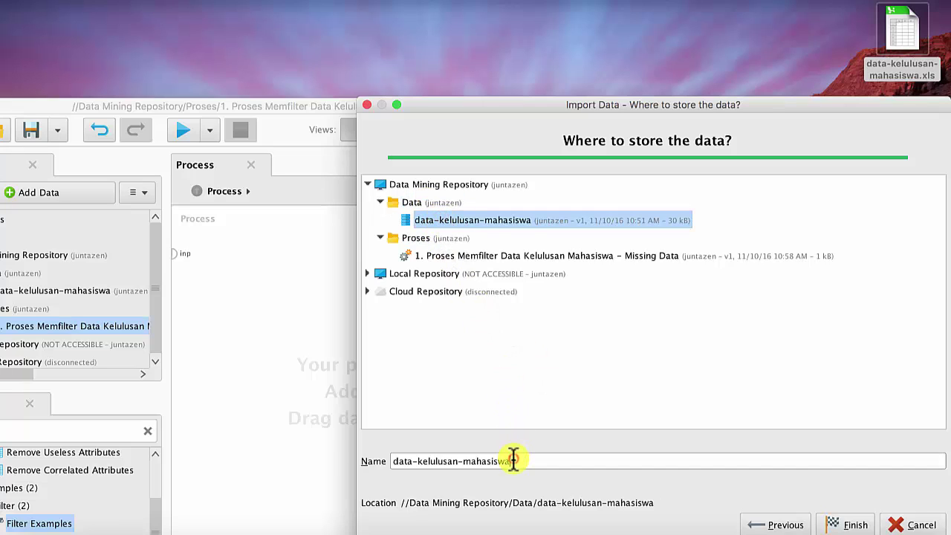
text(2)
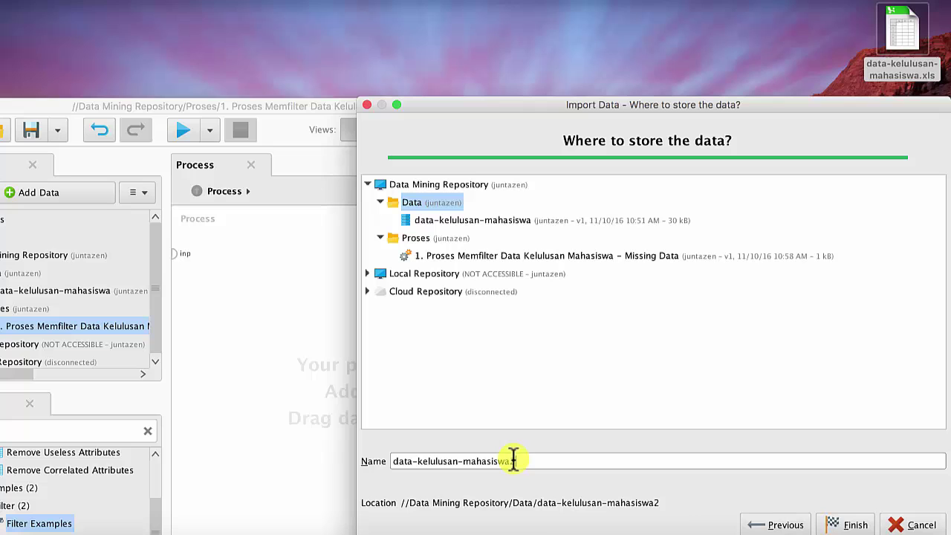
click(841, 525)
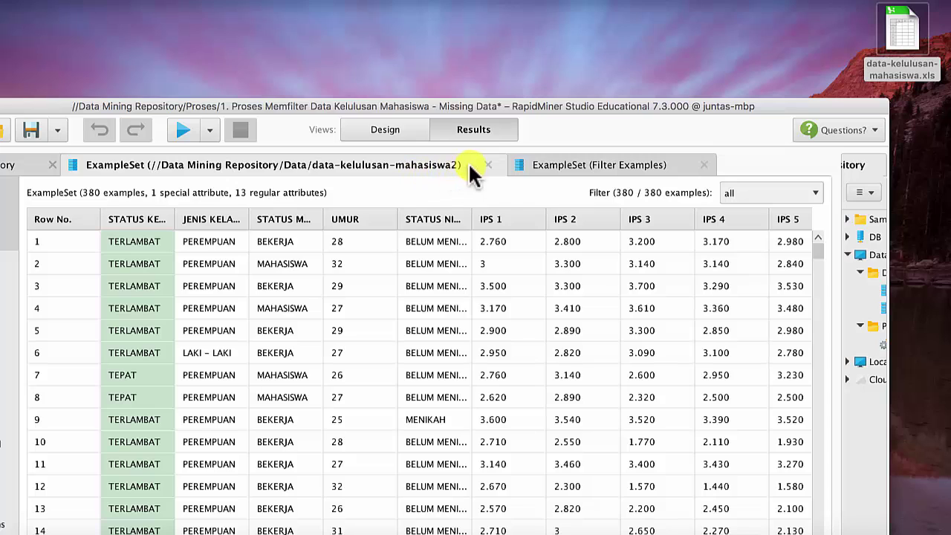
Review the attribute statistics of the imported data-kelulusan-mahasiswa2 example set, and return to the process design.
click(364, 220)
drag(569, 107, 637, 15)
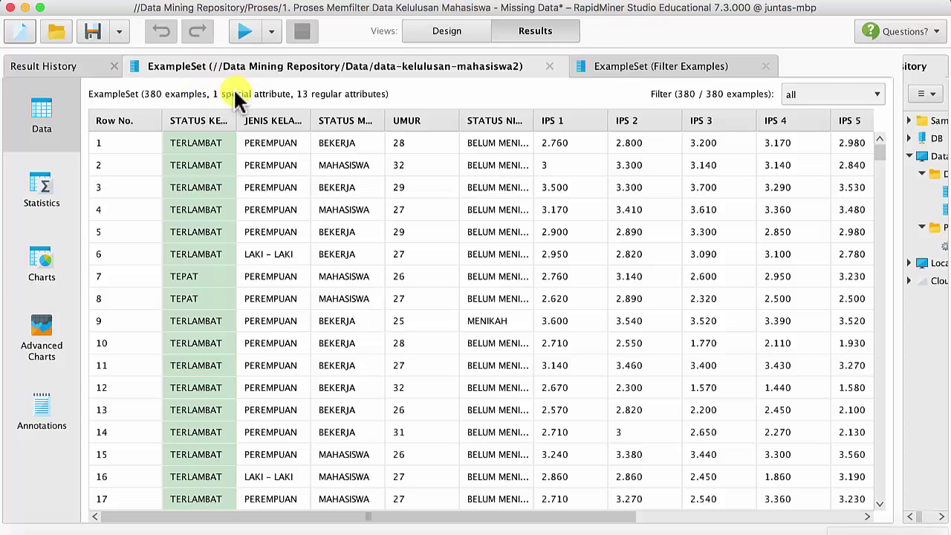
click(45, 186)
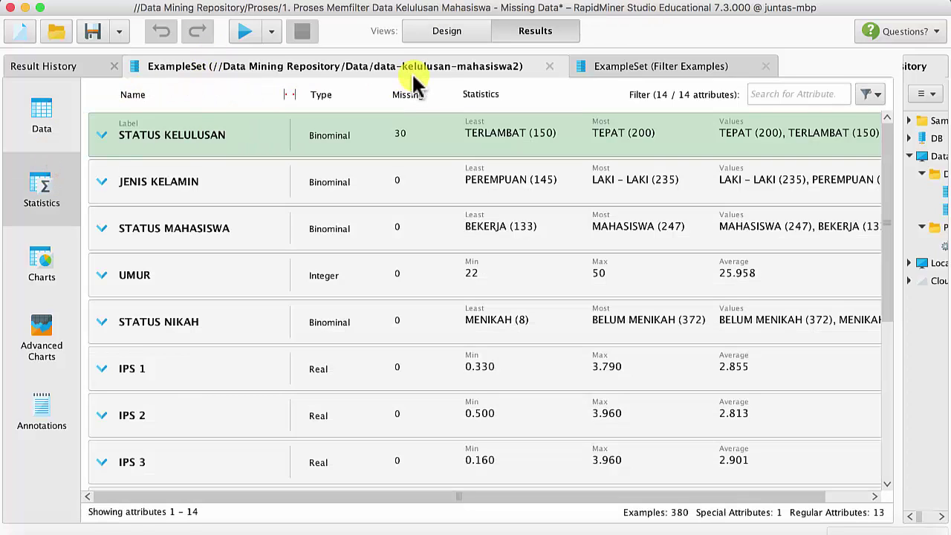
click(437, 32)
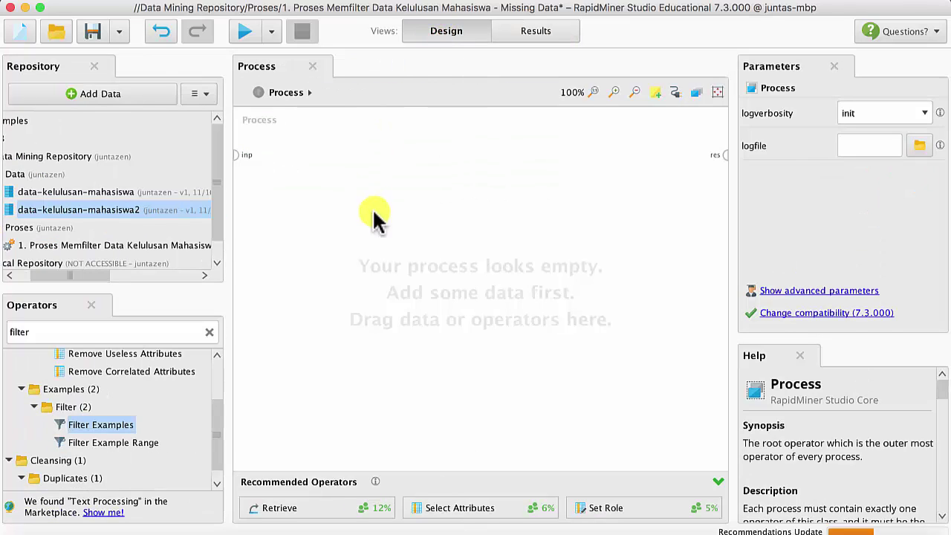